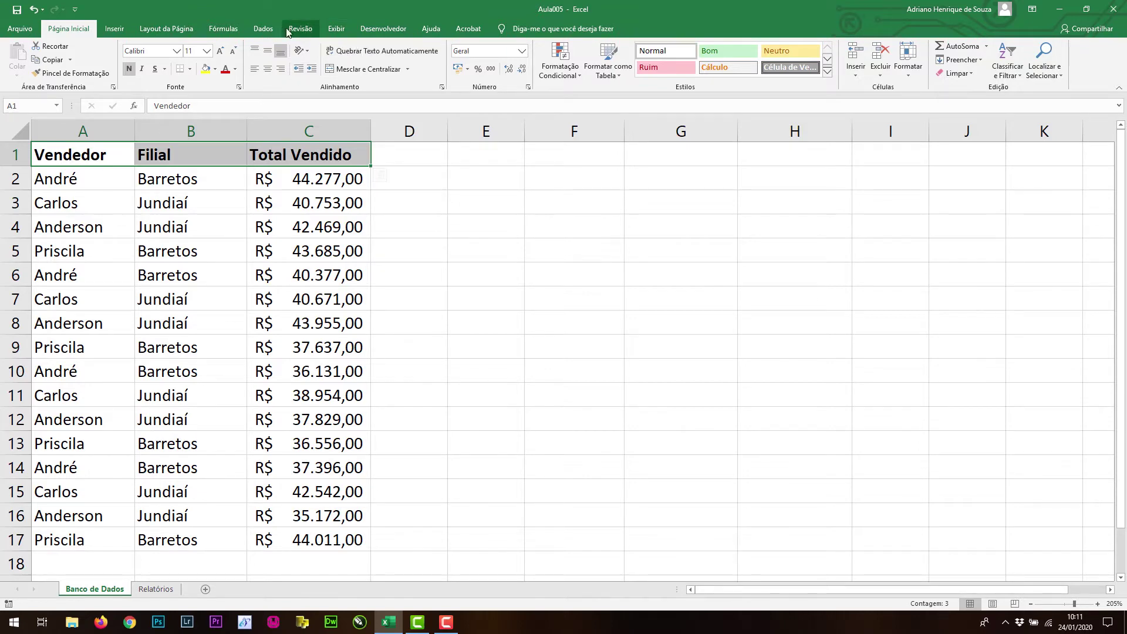
Turn on filtering for the Vendedor, Filial and Total Vendido headers of the sales table on the Banco de Dados sheet.
click(263, 31)
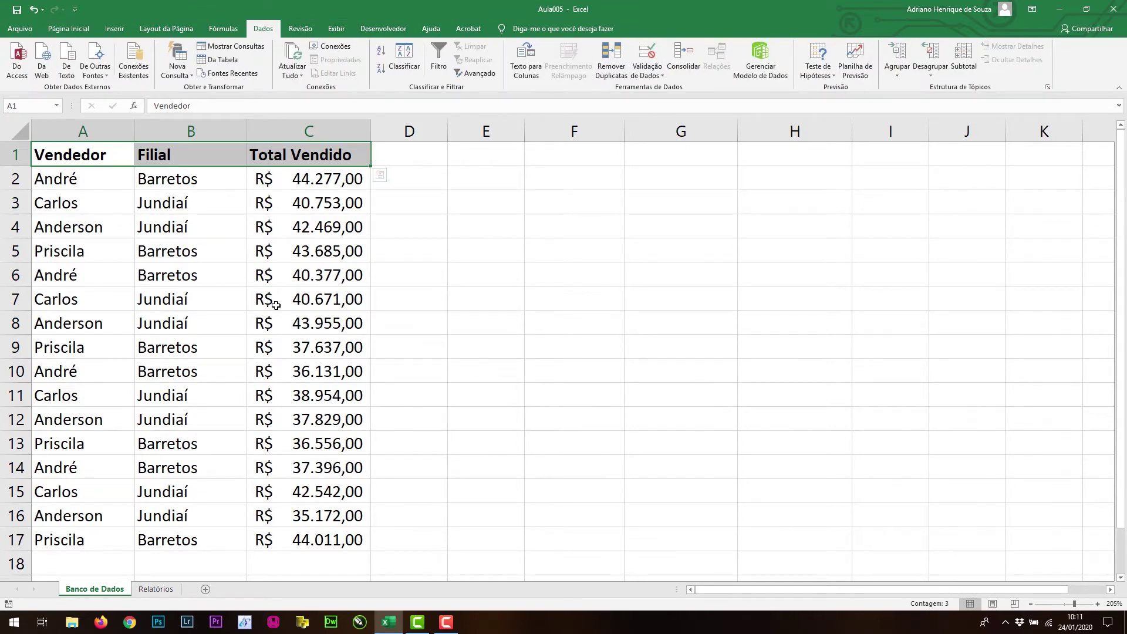
click(227, 205)
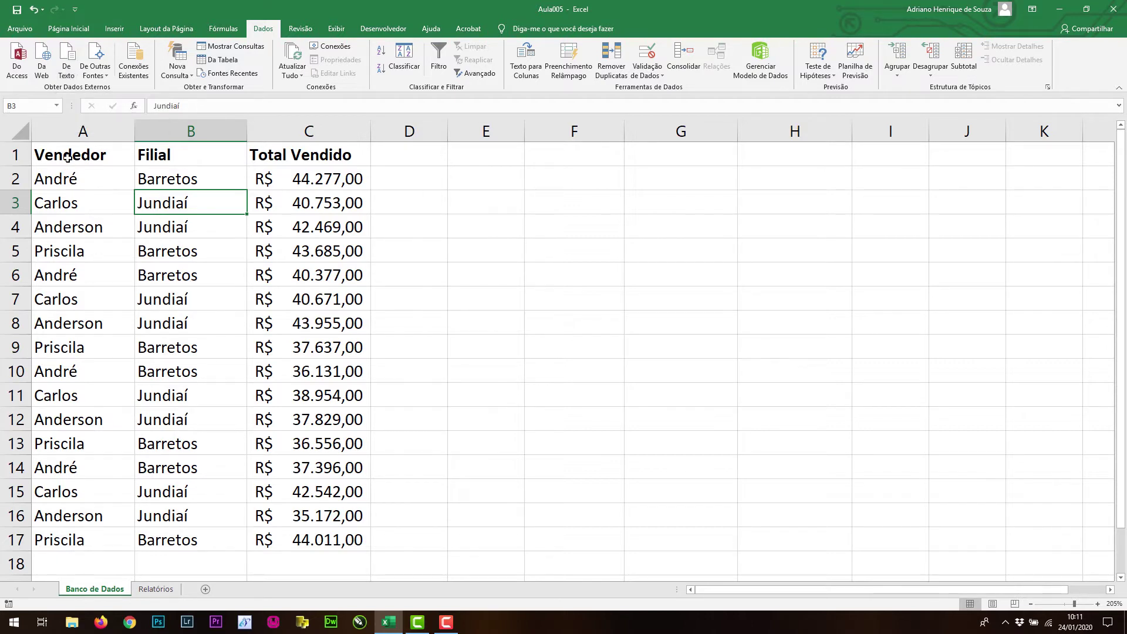
drag(67, 156, 258, 154)
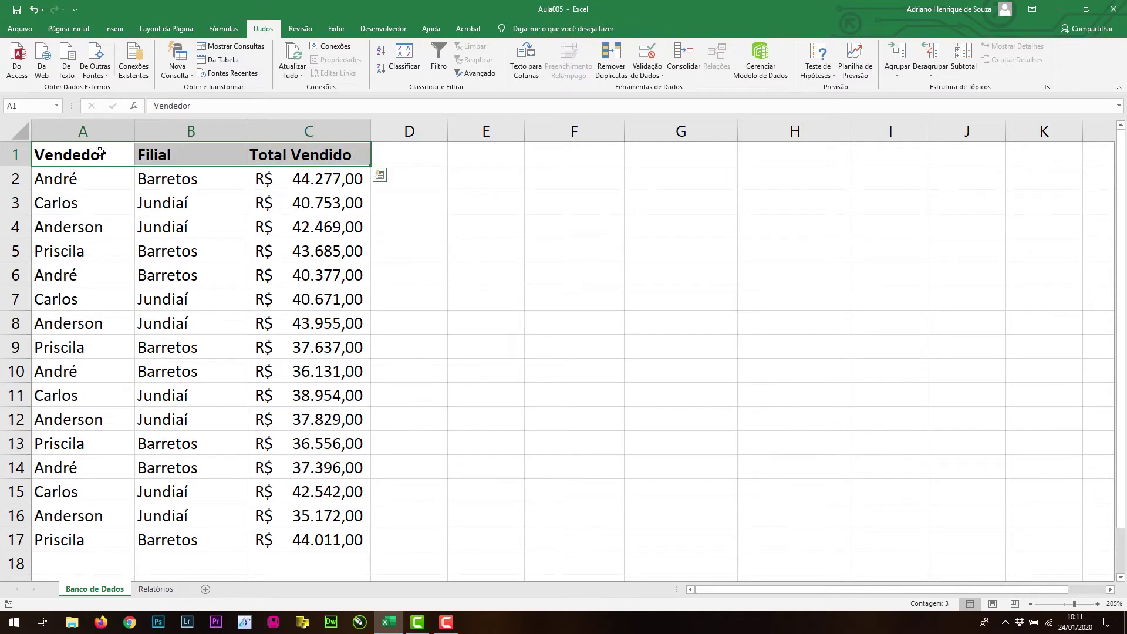
drag(69, 155, 284, 155)
click(189, 320)
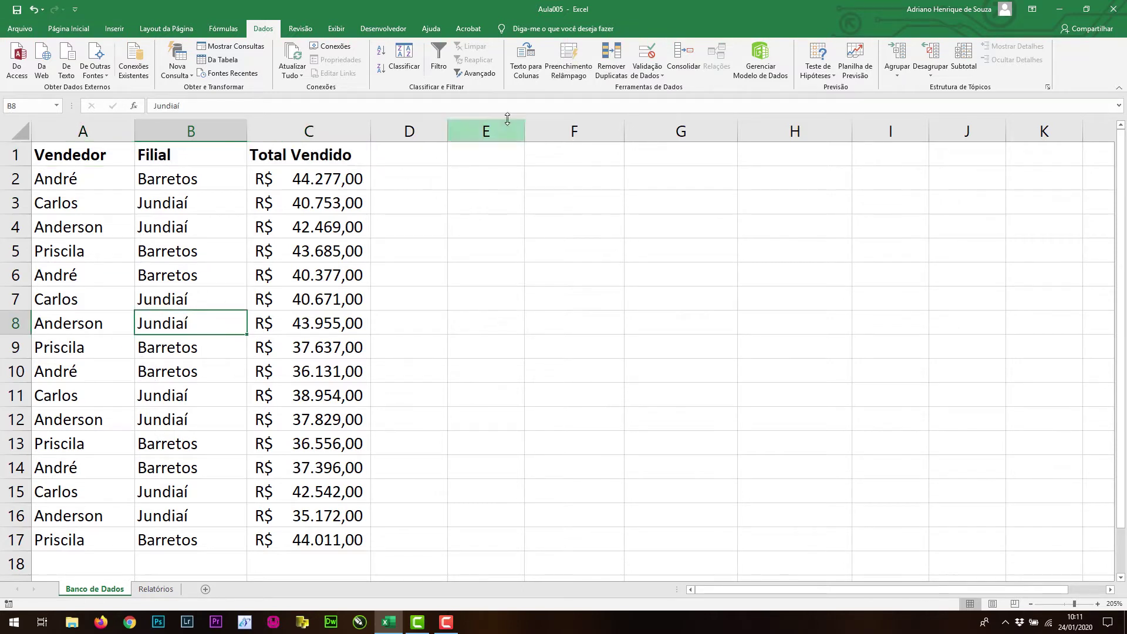
click(439, 57)
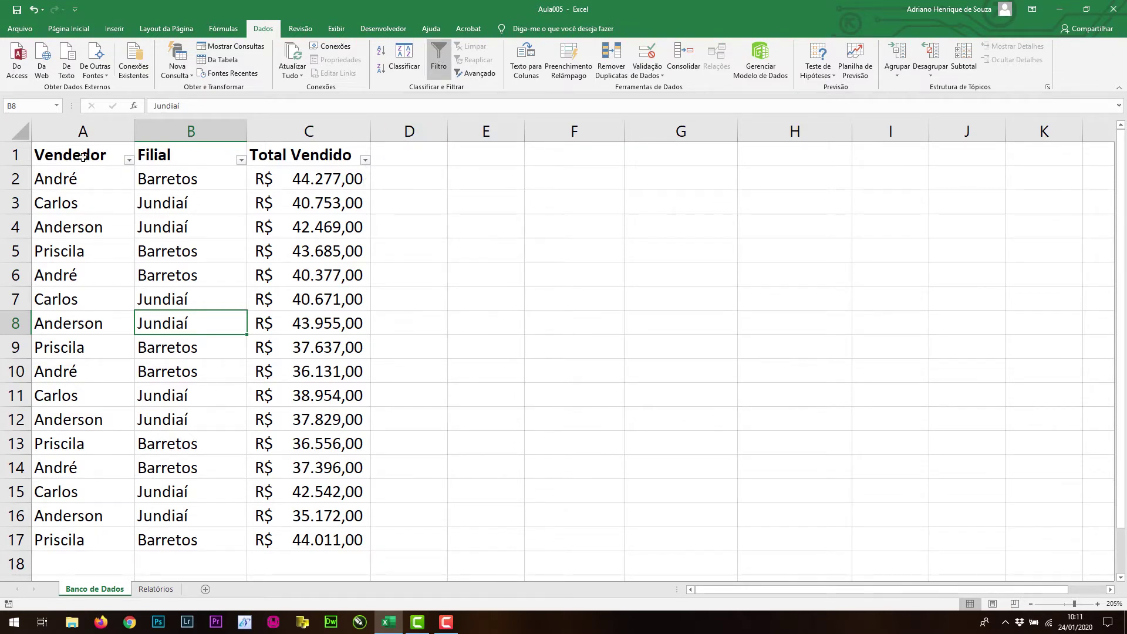
Filter the Vendedor column to only the first listed salesperson and clear that filter again.
click(129, 160)
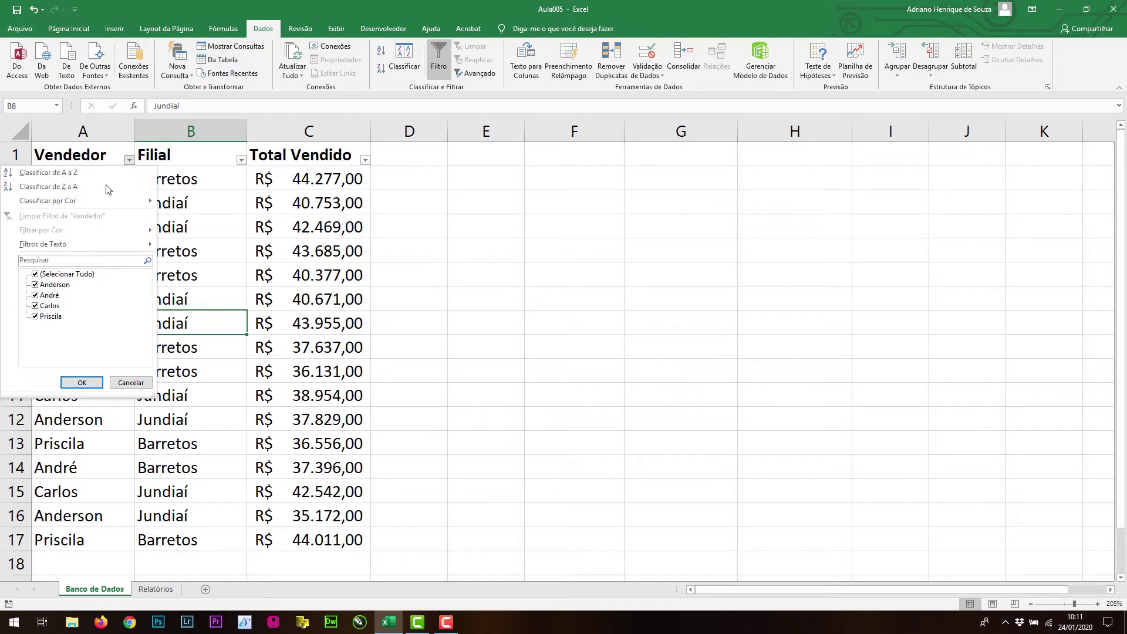
click(35, 274)
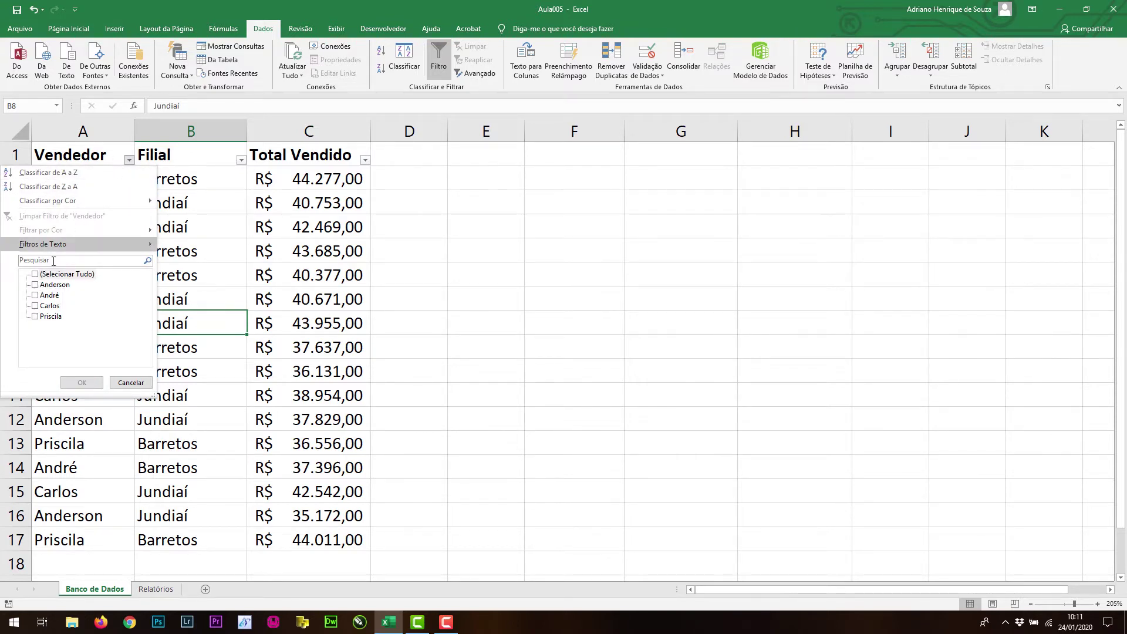
click(35, 284)
click(82, 382)
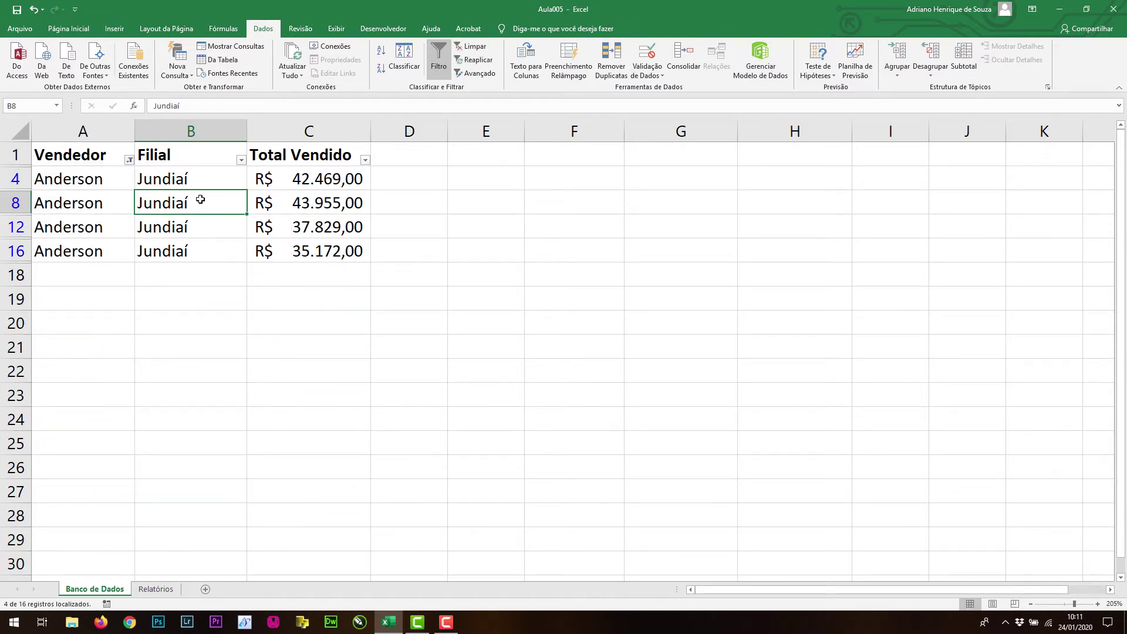
click(129, 160)
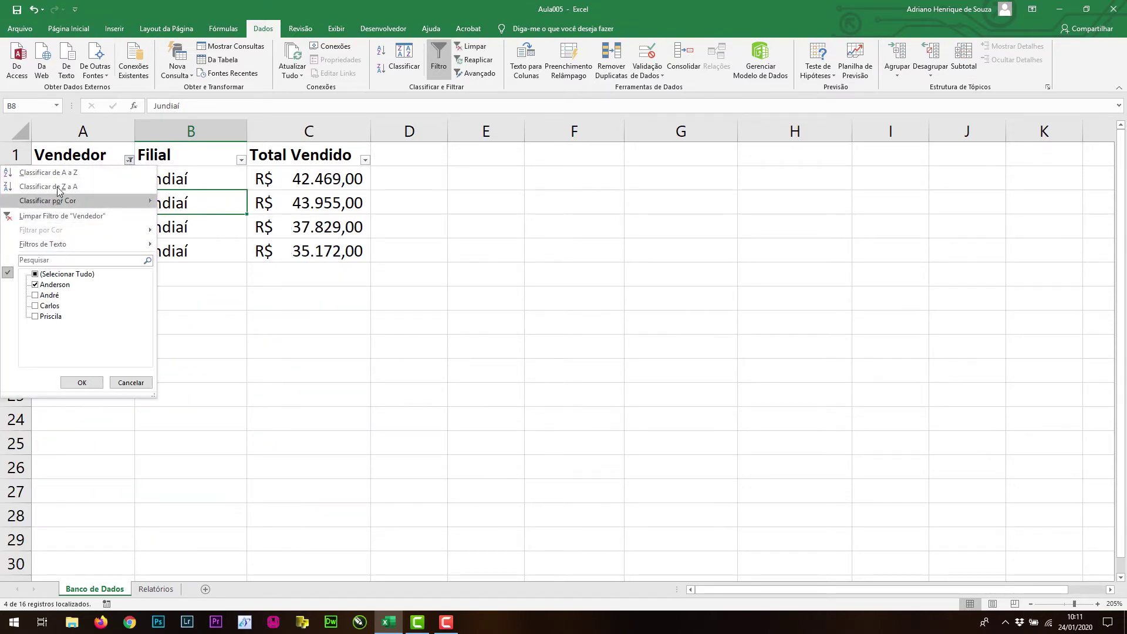
click(44, 217)
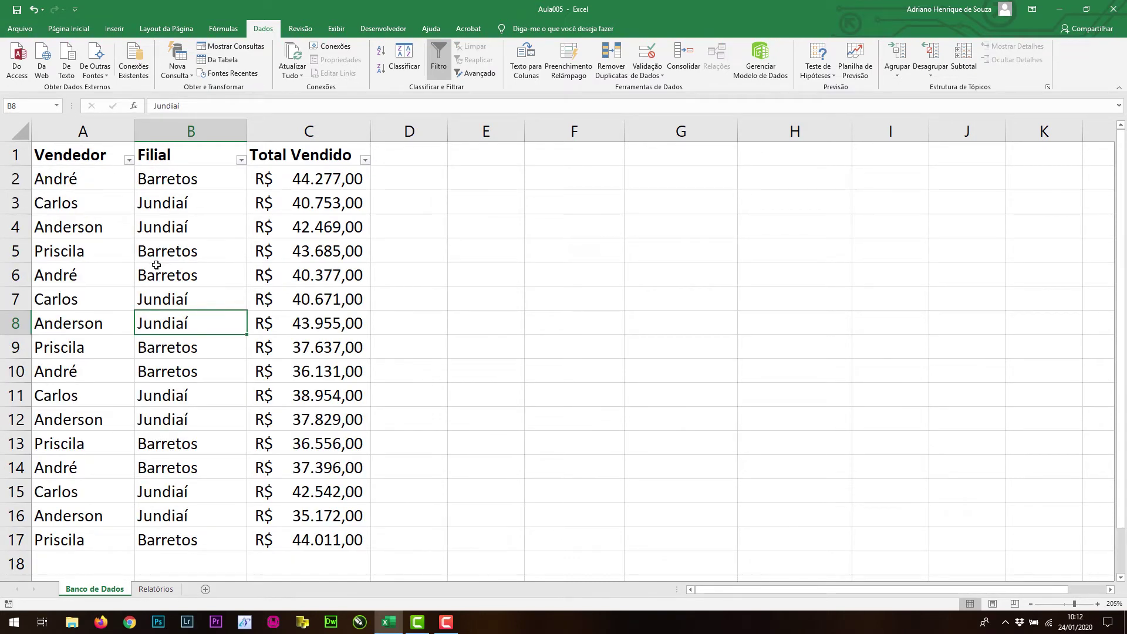
Sort the sales table from A to Z by Vendedor and again from A to Z by Filial.
click(129, 160)
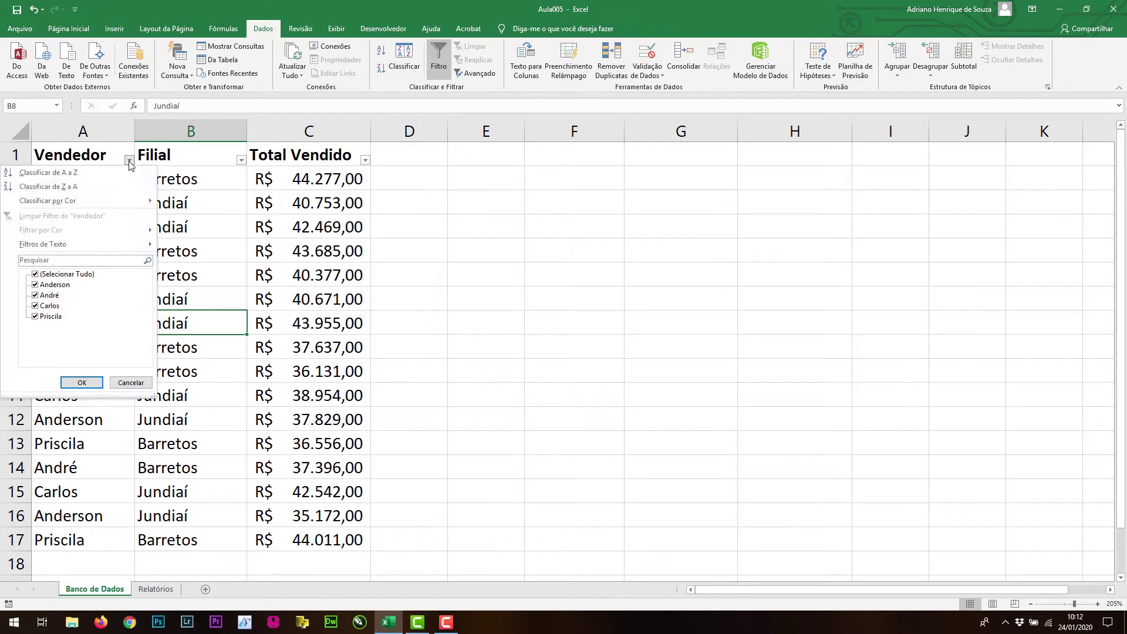
click(69, 173)
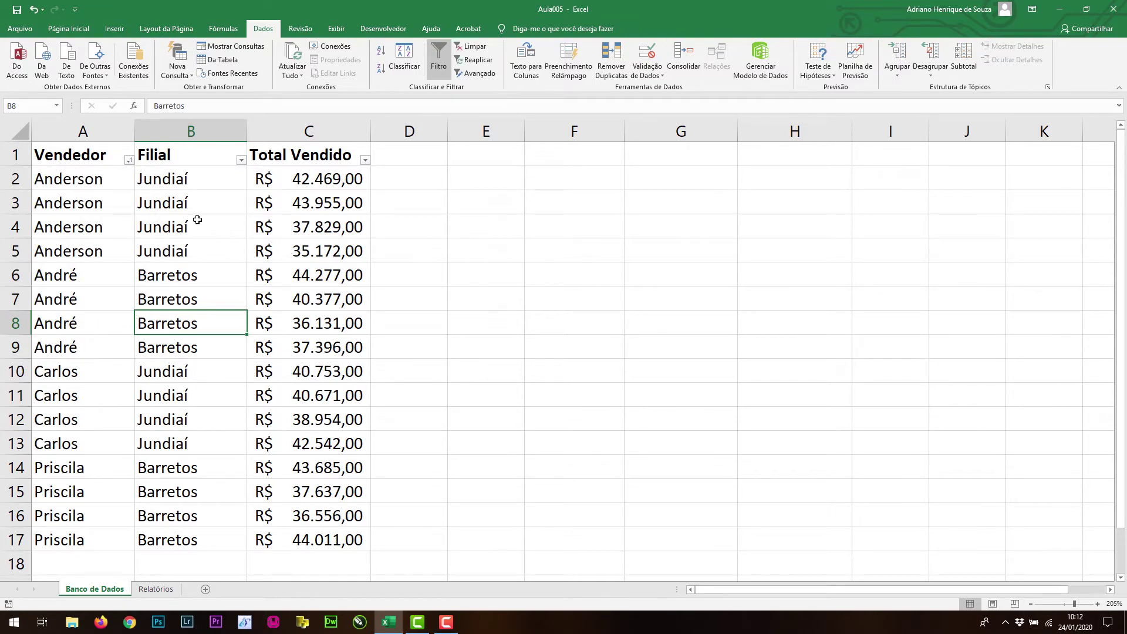
click(241, 160)
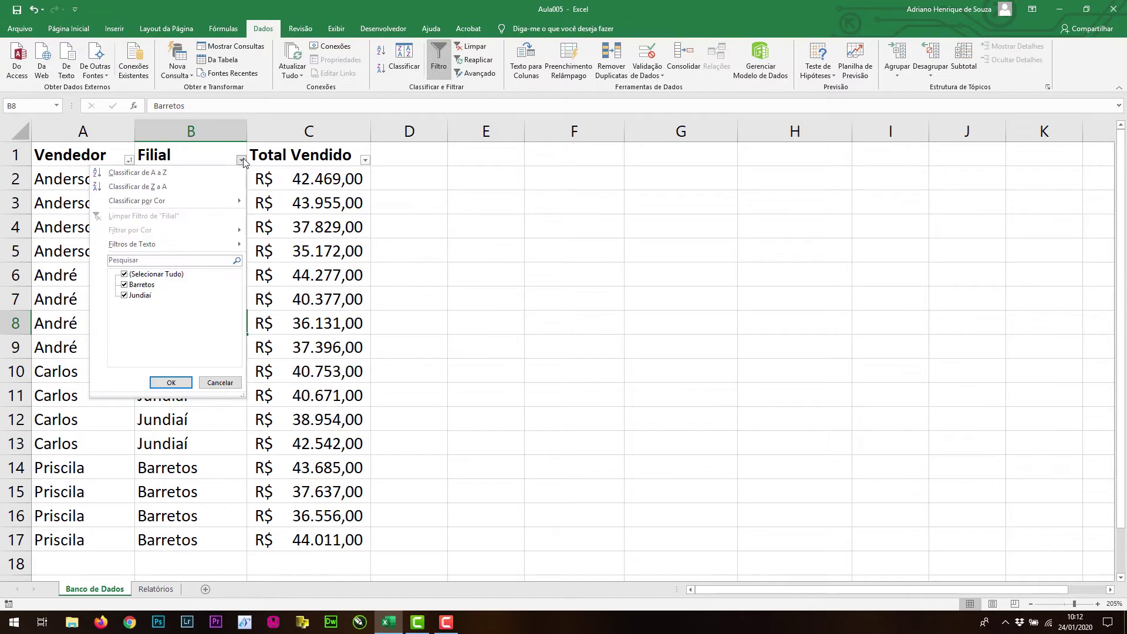
click(166, 171)
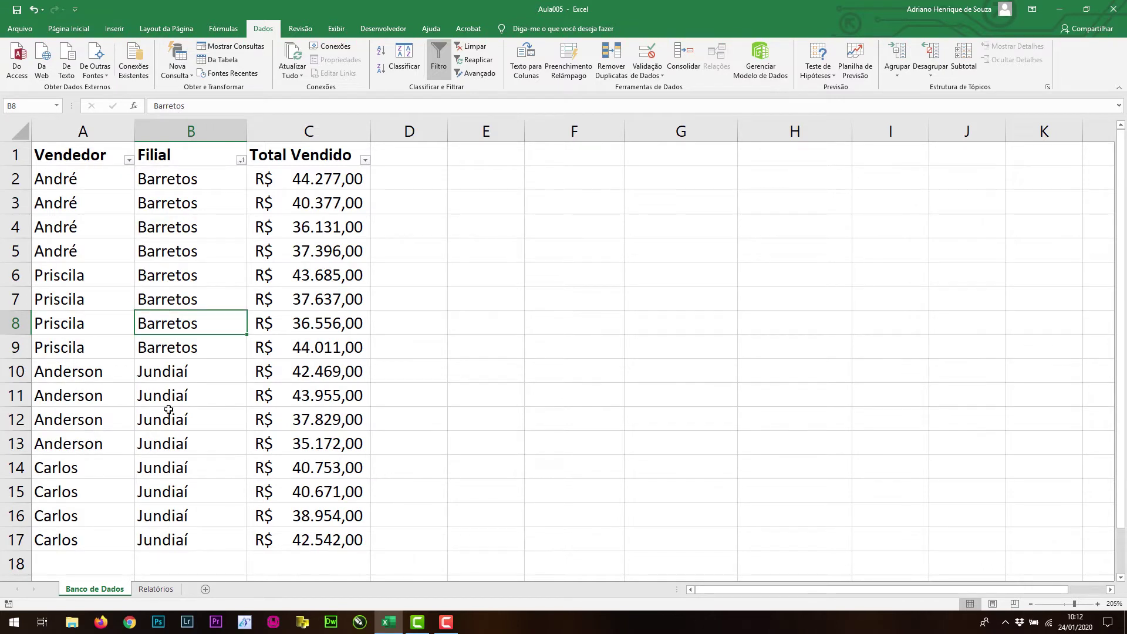
click(88, 251)
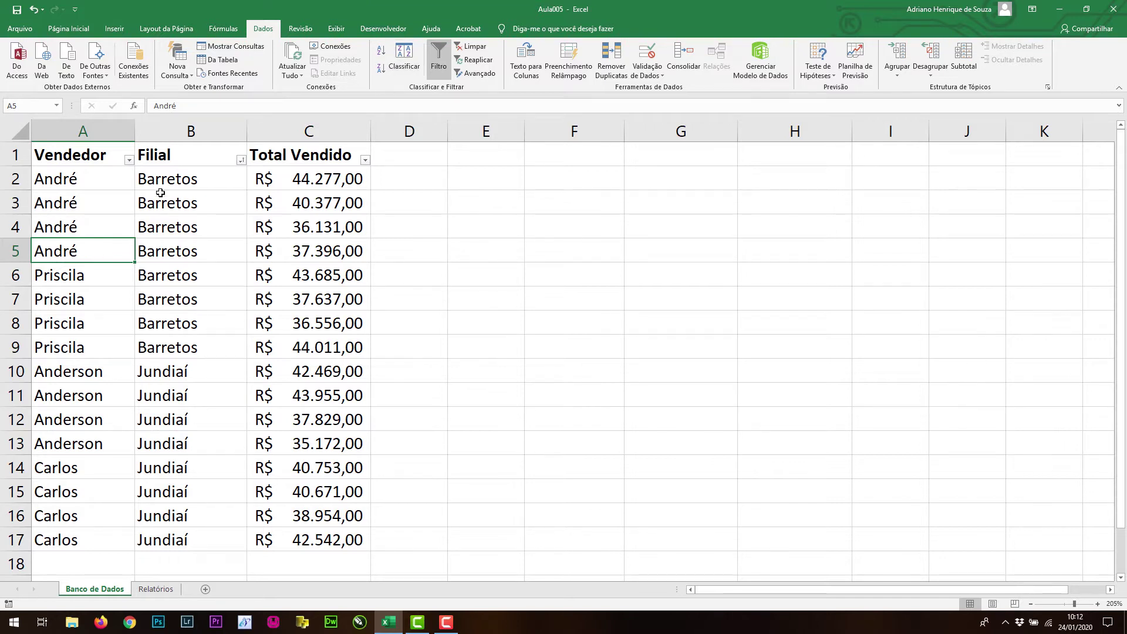
click(129, 160)
click(240, 159)
click(240, 160)
click(146, 177)
Add Vendedor as a second sort level after Filial, by cell values from A to Z, and apply the multi-level sort.
click(412, 55)
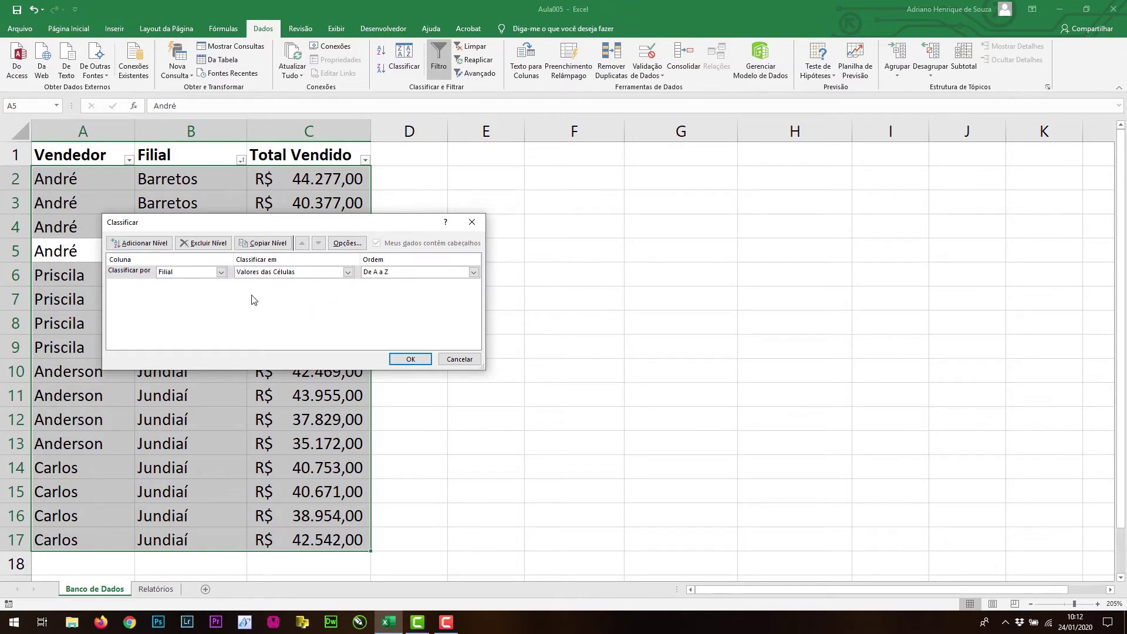
click(148, 248)
click(221, 286)
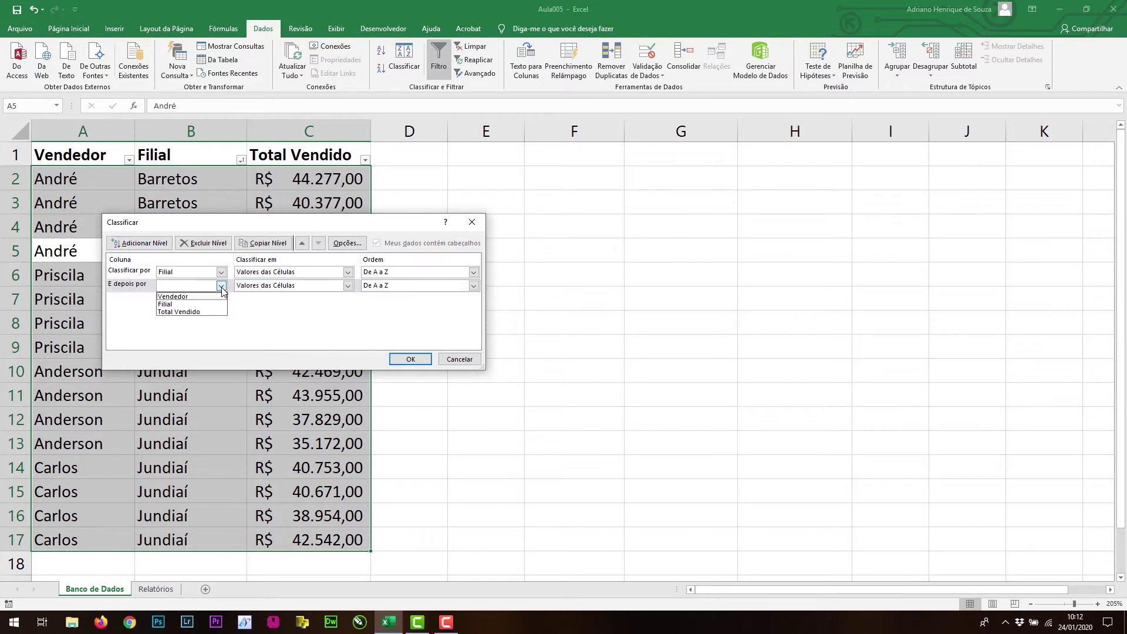
click(187, 296)
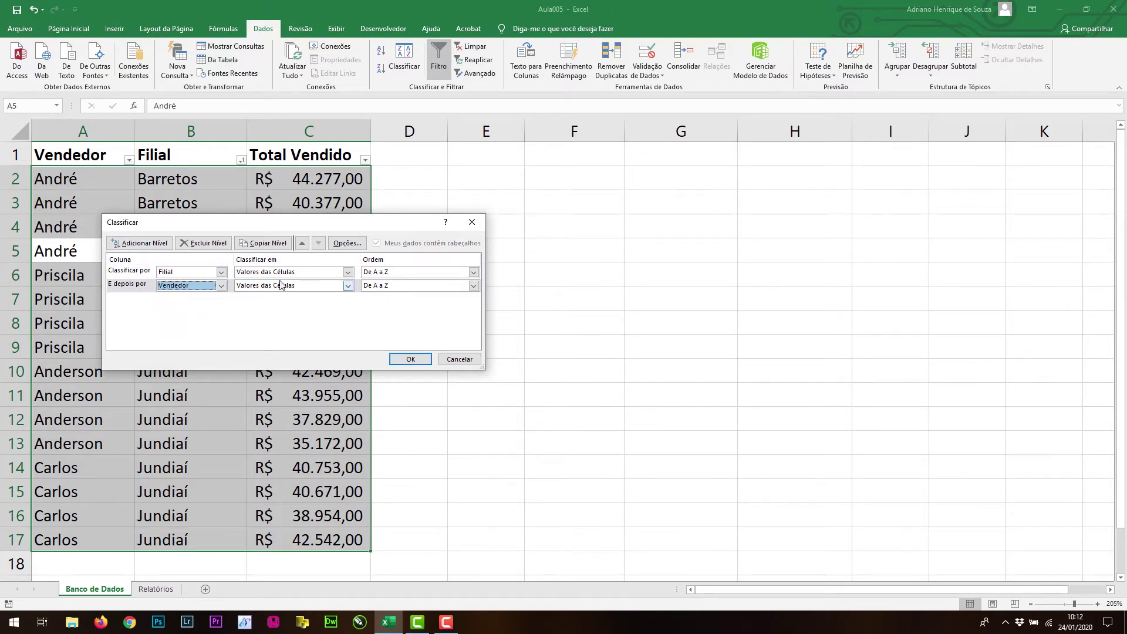
click(411, 359)
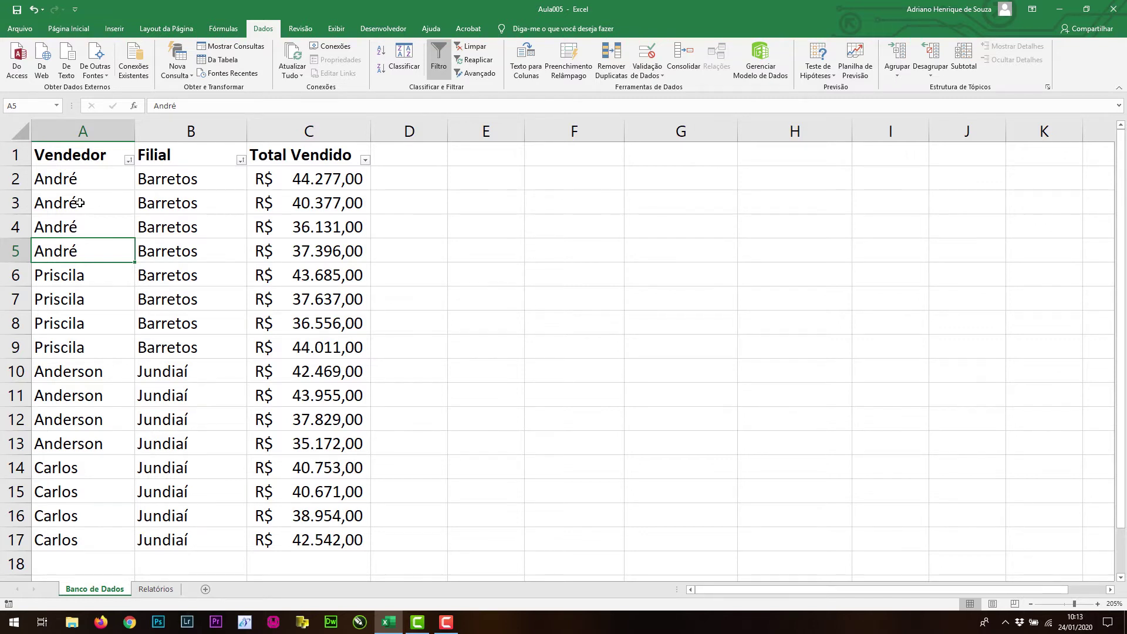
Filter the Total Vendido column to rows greater than or equal to 43000.
click(129, 161)
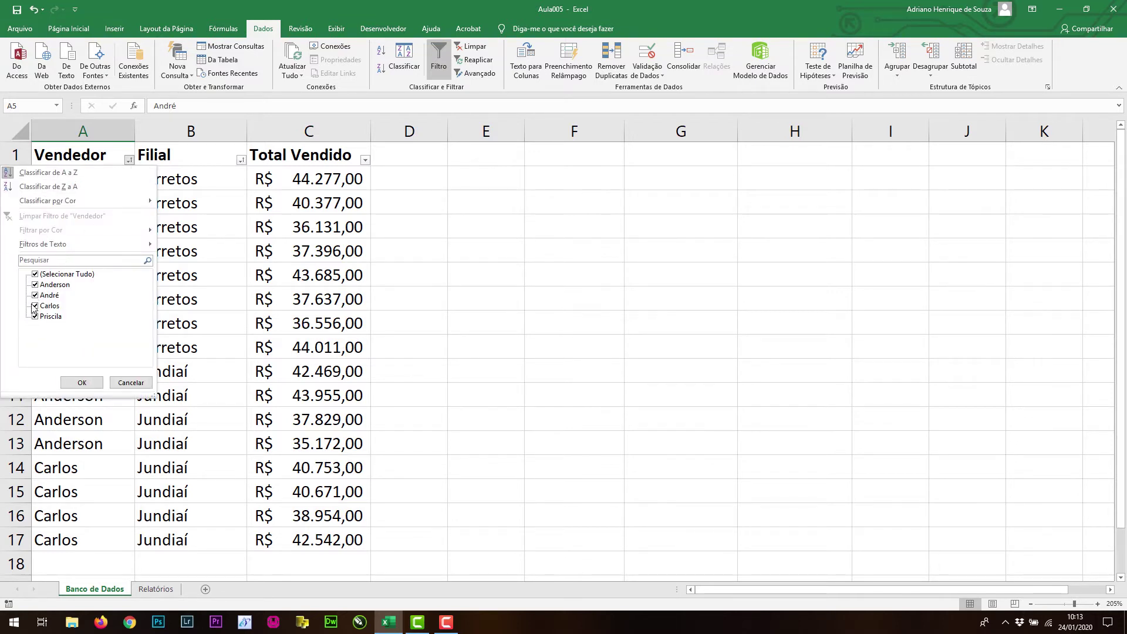
click(131, 382)
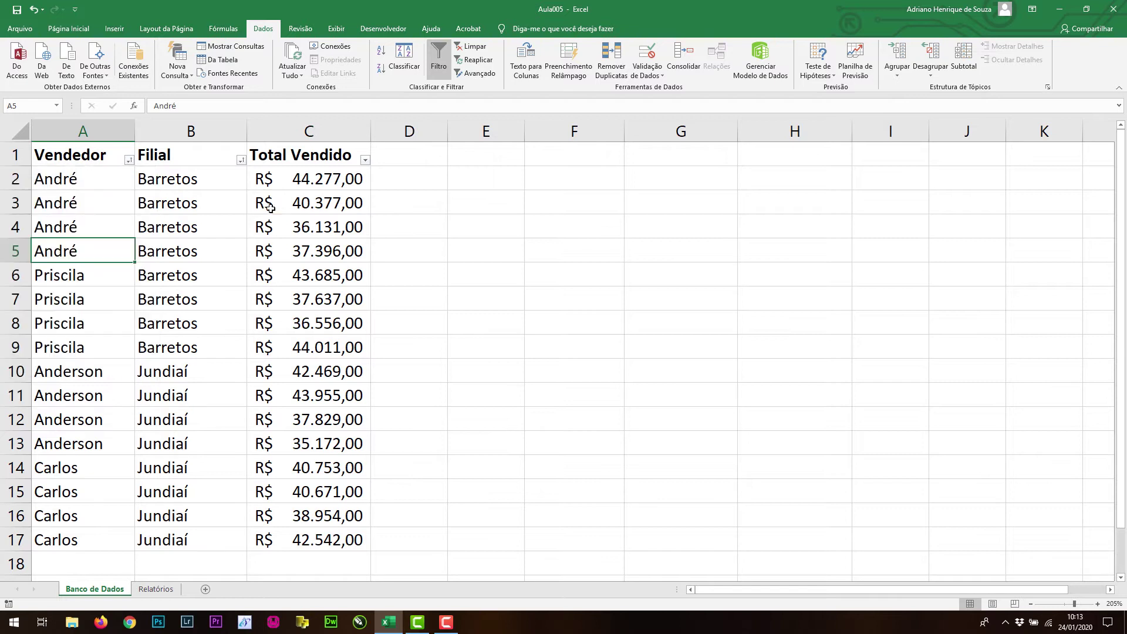
click(366, 160)
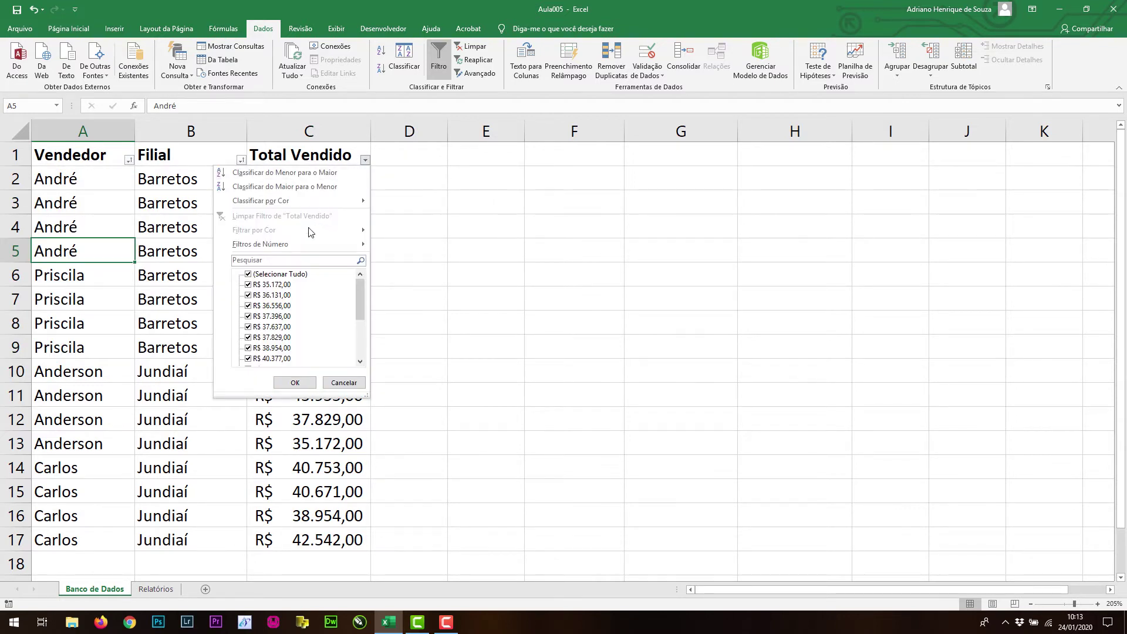
mouse_move(298, 244)
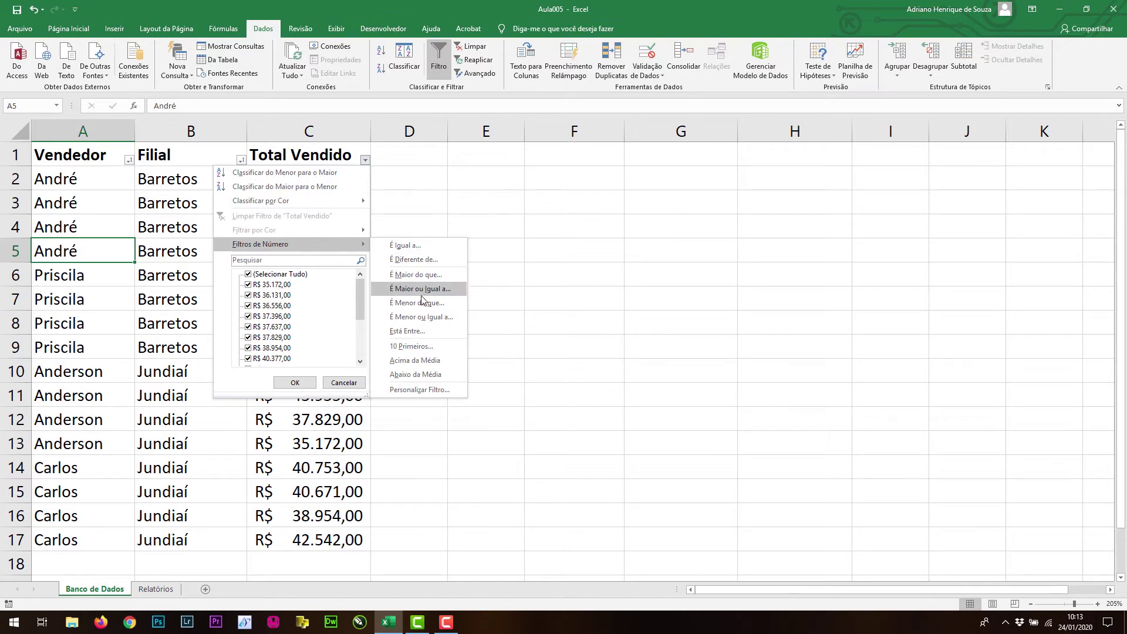
click(420, 288)
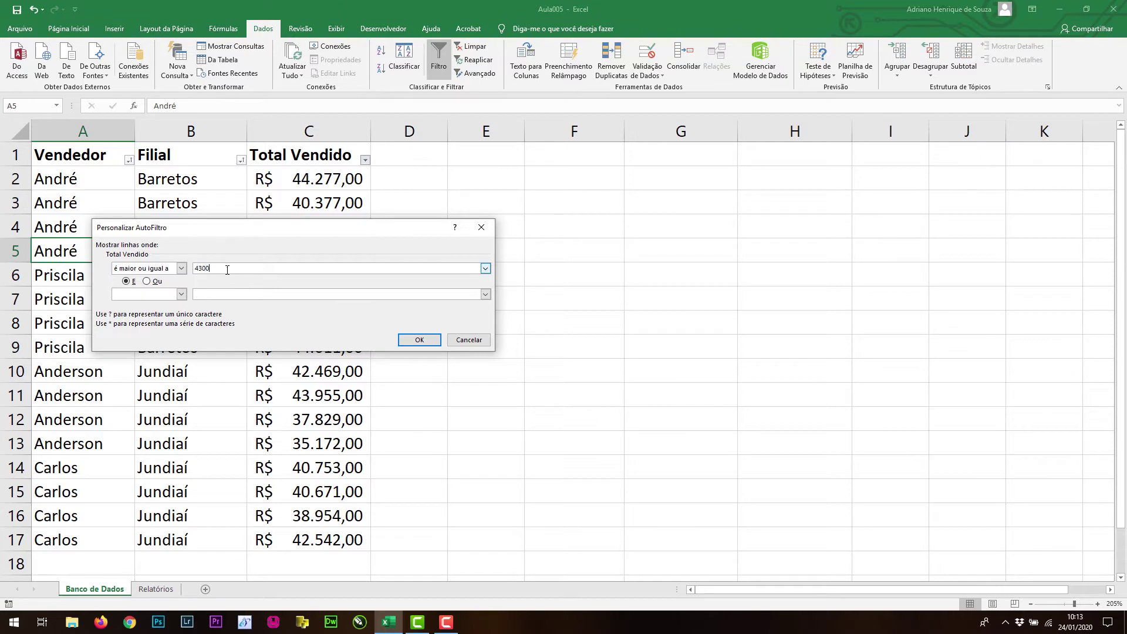
text(43000)
click(412, 339)
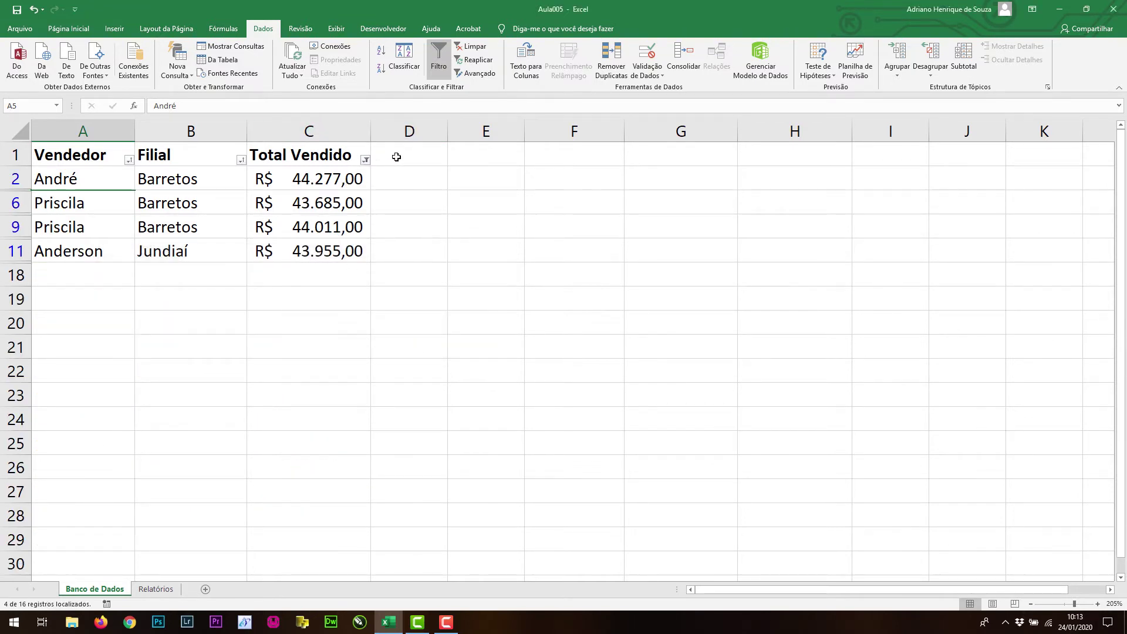
Clear the active filter so all rows of the sales table are shown.
click(474, 47)
click(365, 159)
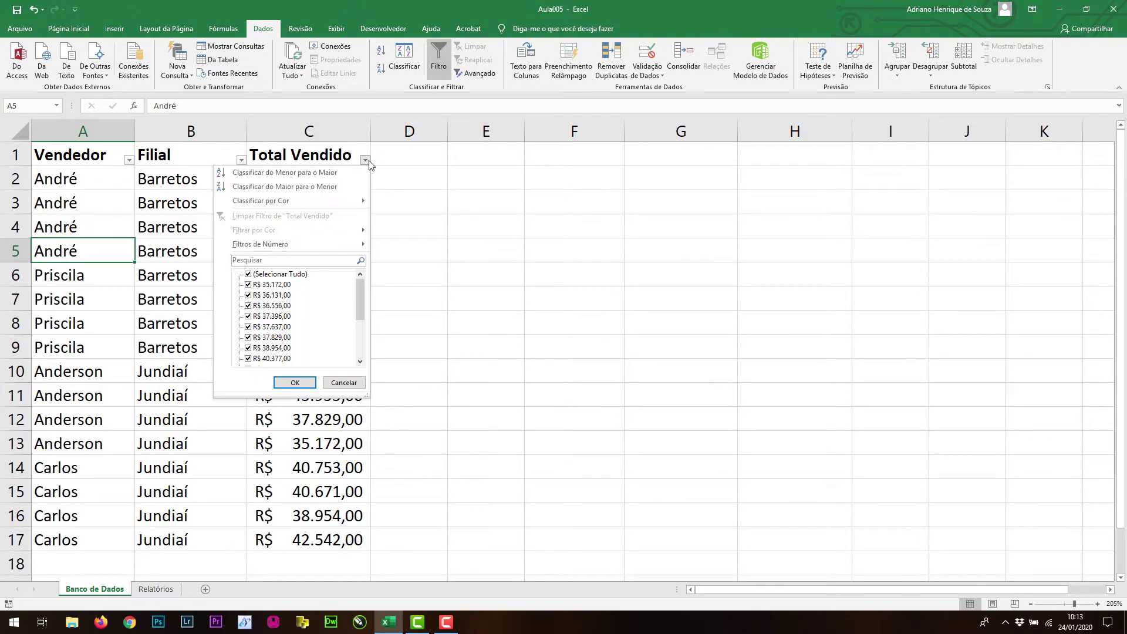
click(415, 241)
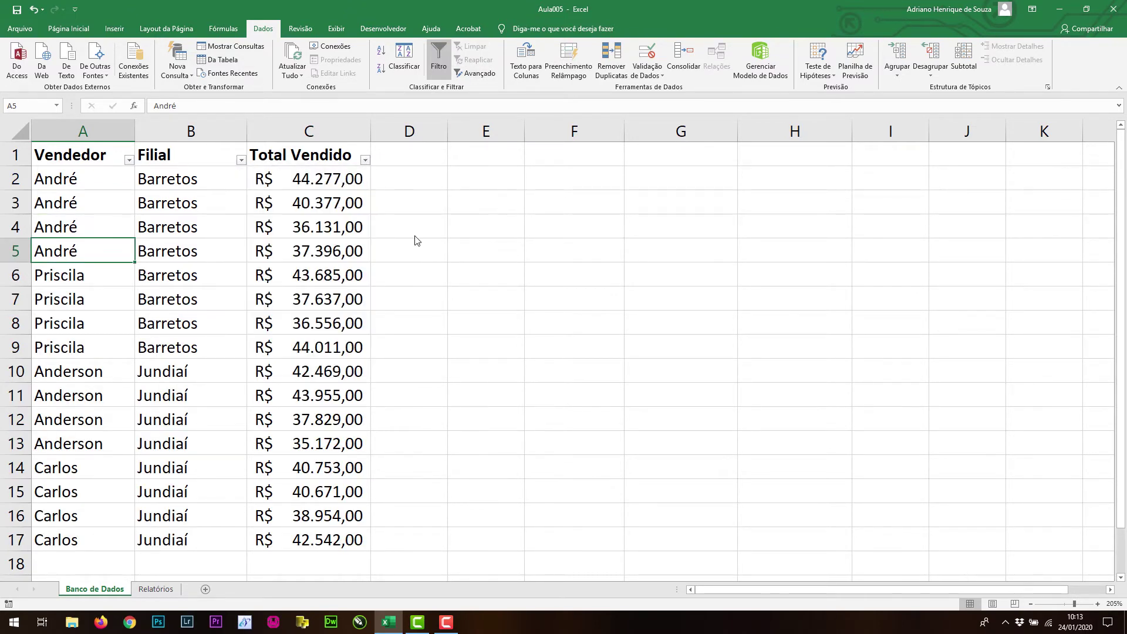
click(415, 235)
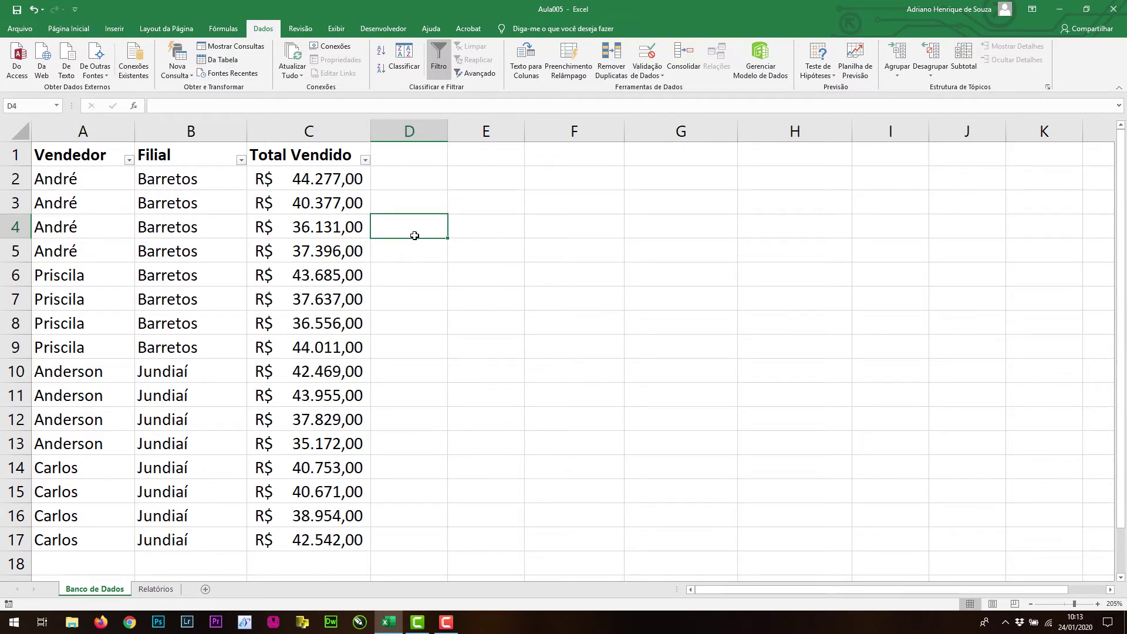
On the Relatórios sheet, move the Filial, Qtde Vendida and Total Vendido headings from row 5 to F10:H10.
click(157, 590)
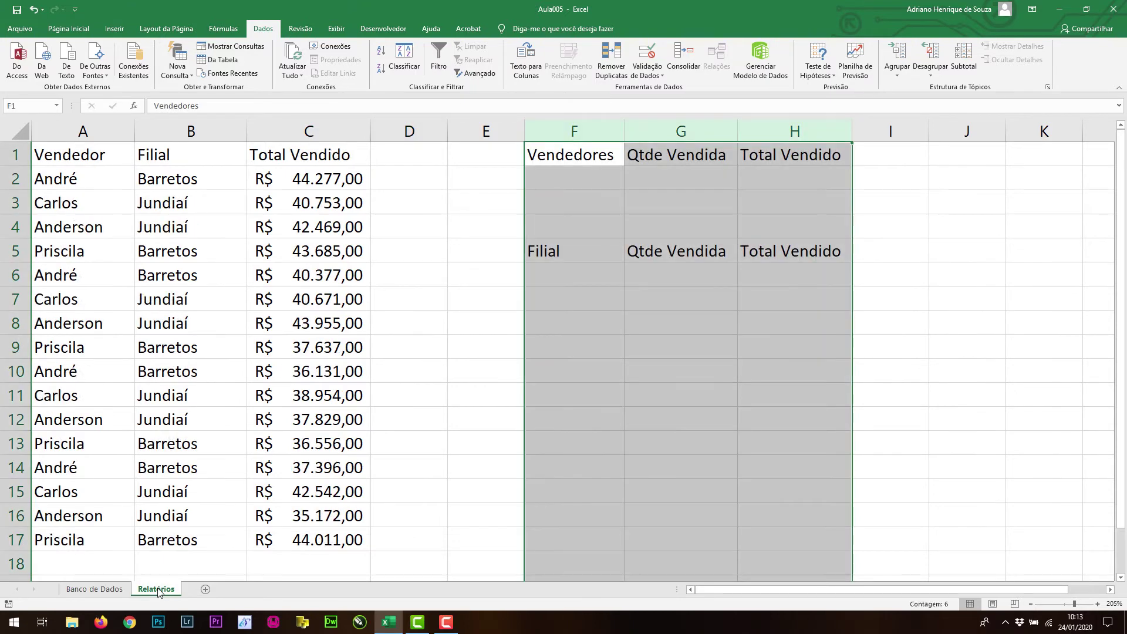
click(521, 365)
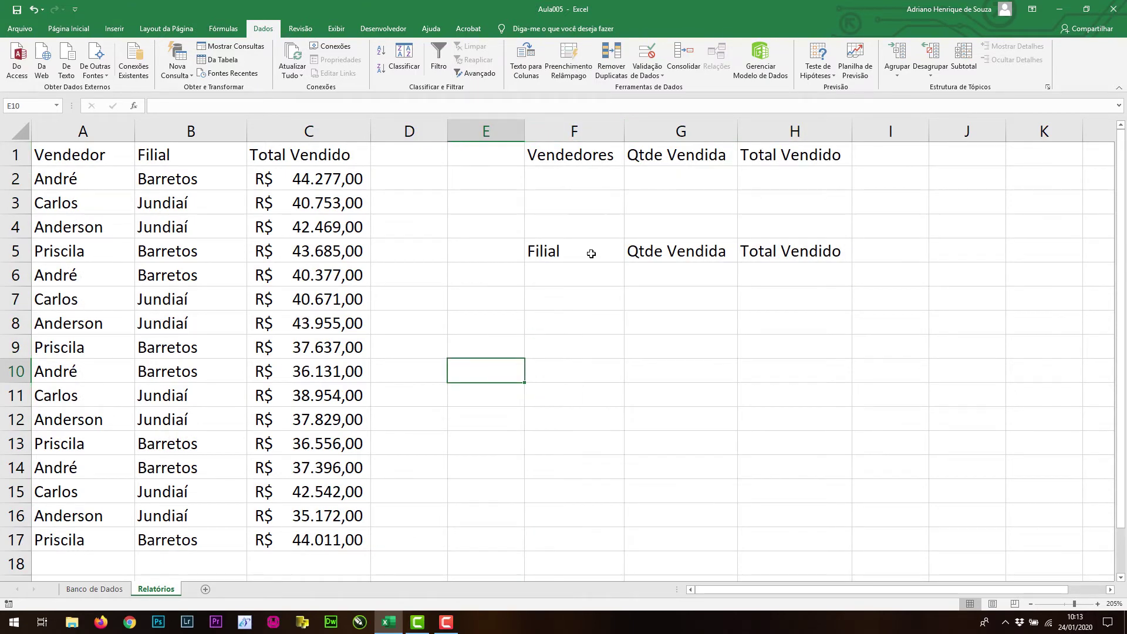
drag(560, 248, 569, 371)
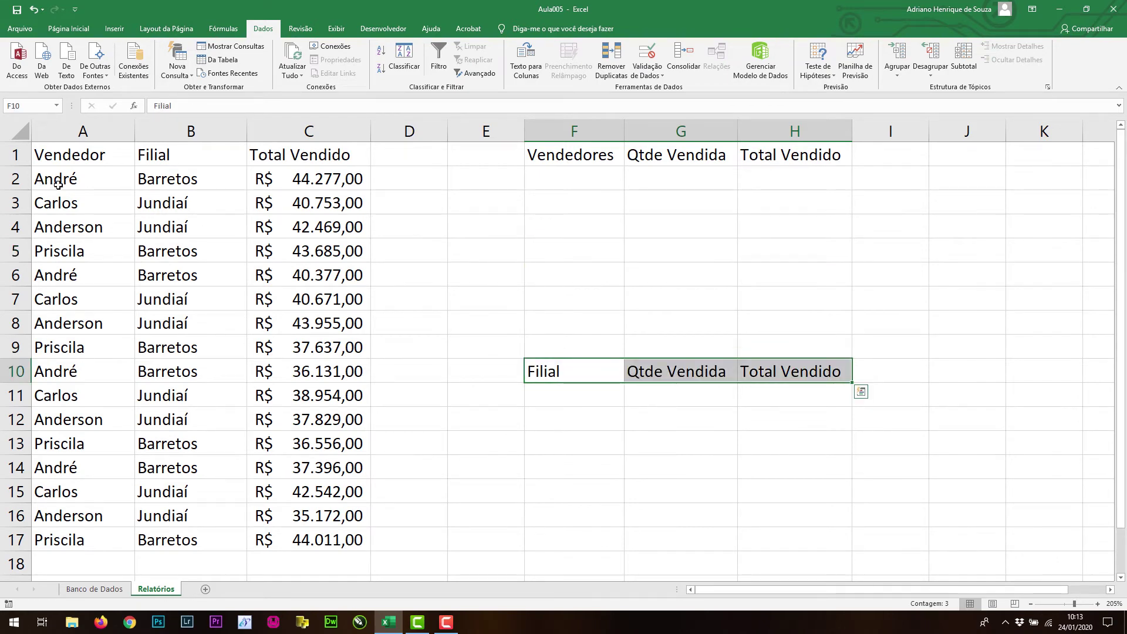
Copy the four salesperson names in A2:A5 into F2:F5 under the Vendedores heading.
drag(59, 183, 85, 248)
key(ctrl+c)
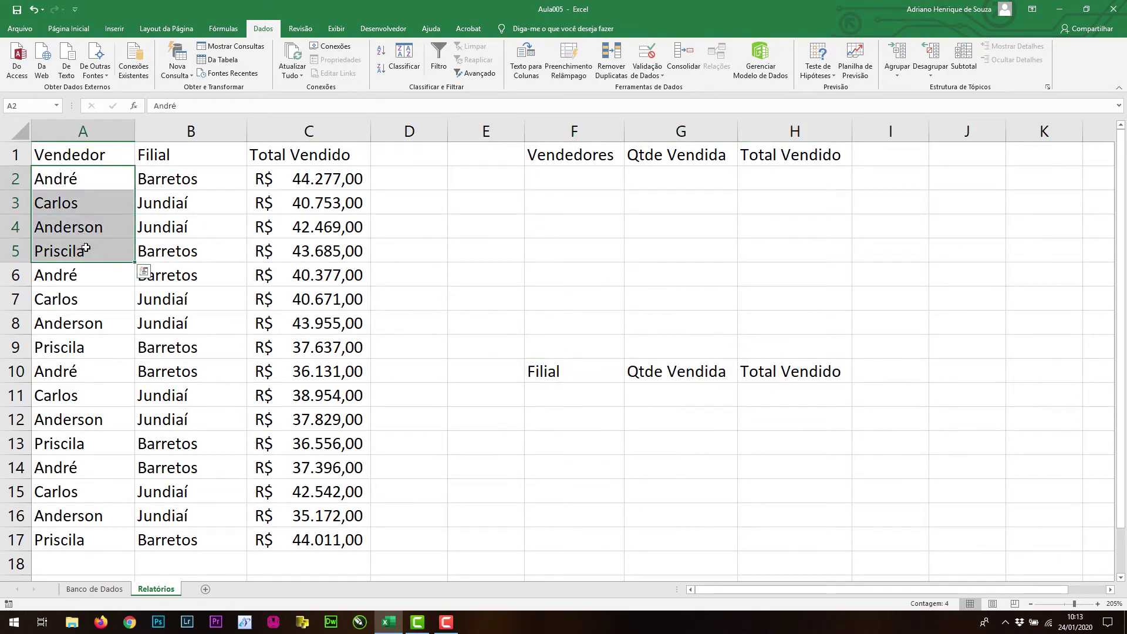
click(539, 181)
key(ctrl+v)
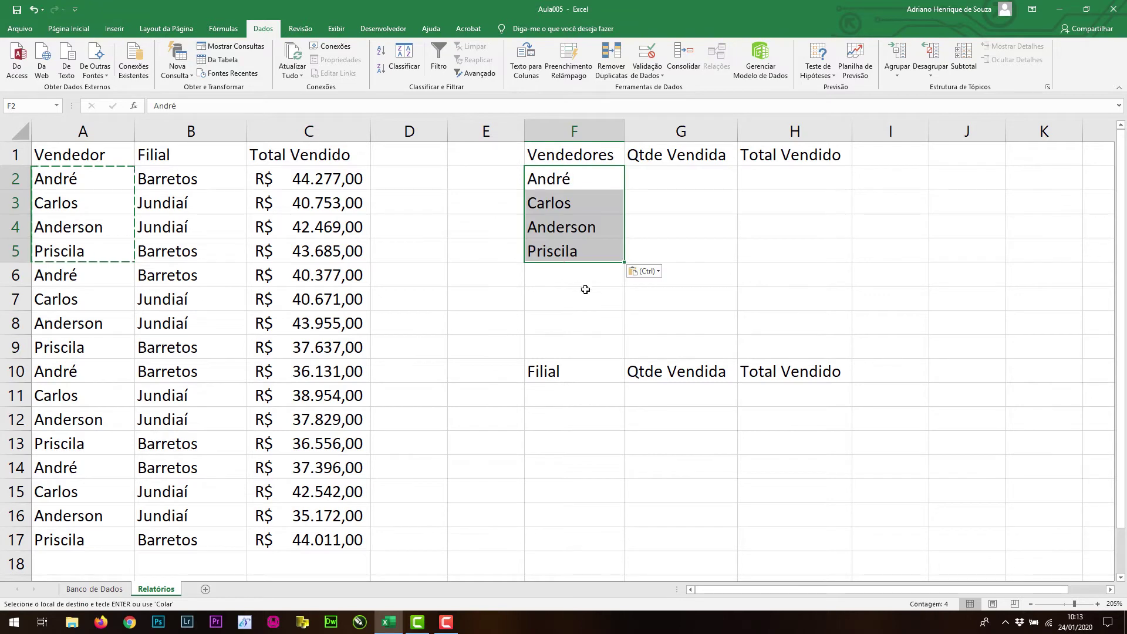
Enter =CONT.SE(A:A;F2) in G2 to count each salesperson's sales, and fill the formula down to G5.
click(685, 186)
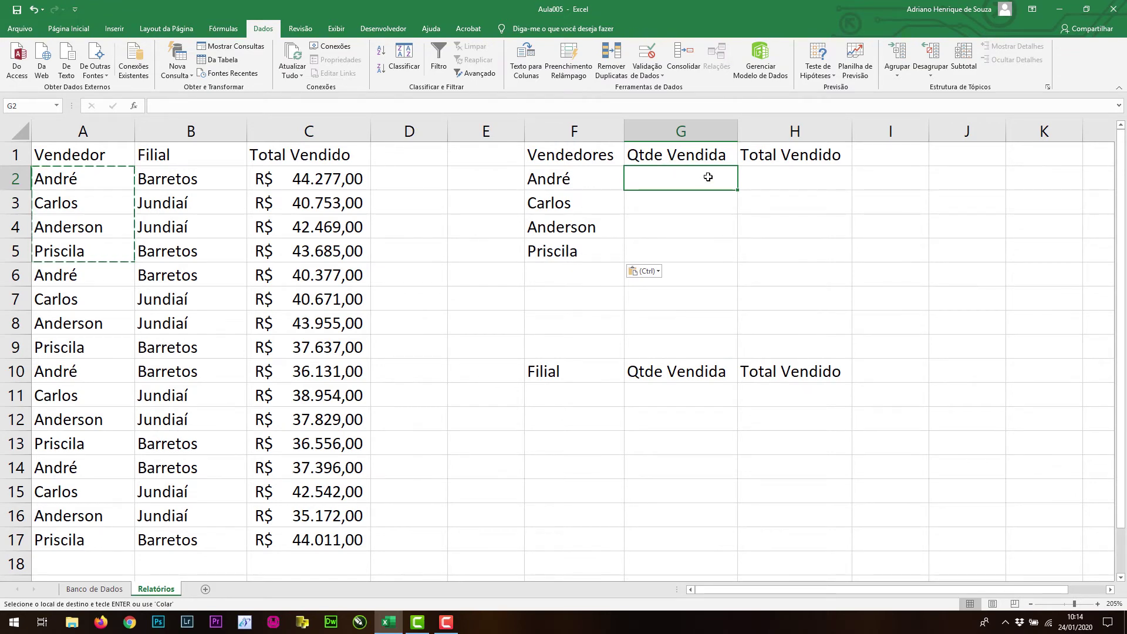
key(Escape)
text(=)
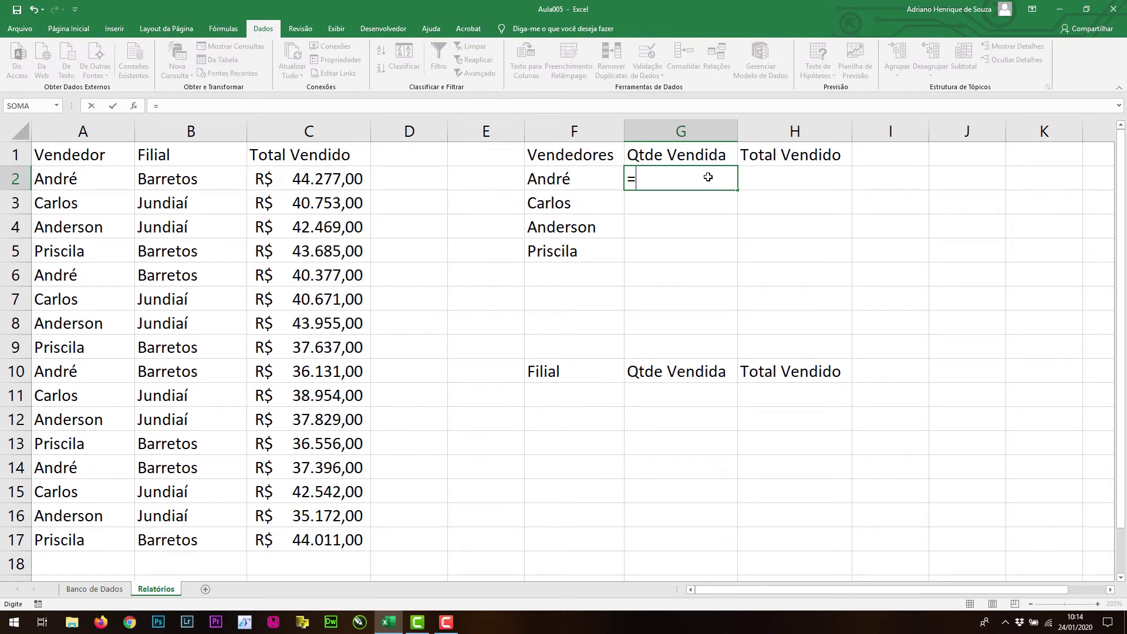
text(cont)
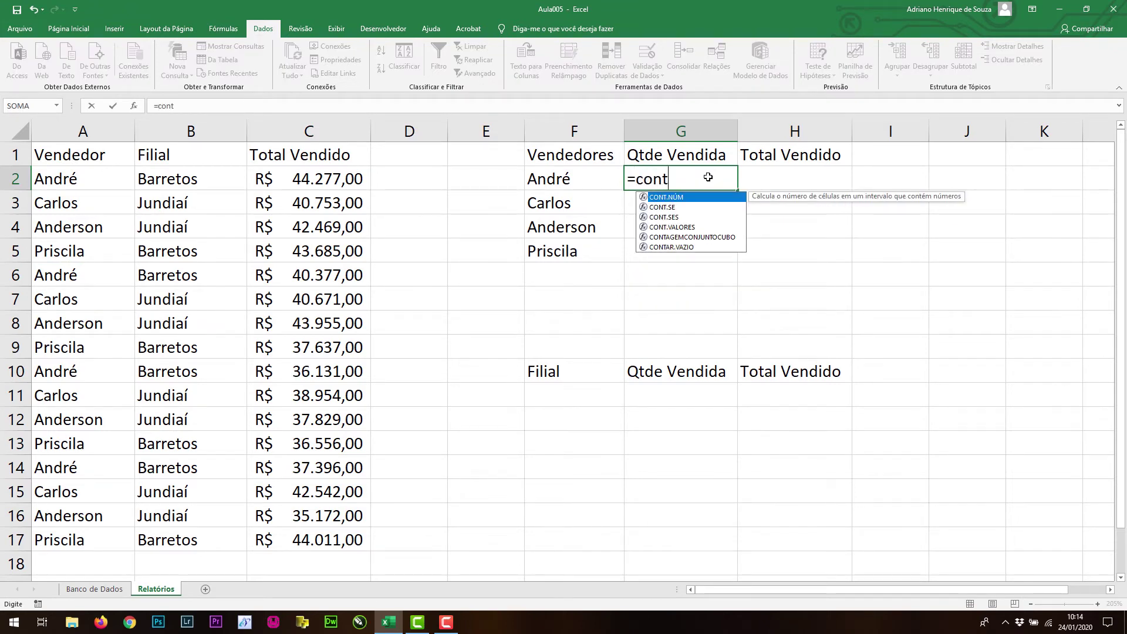
text(.se)
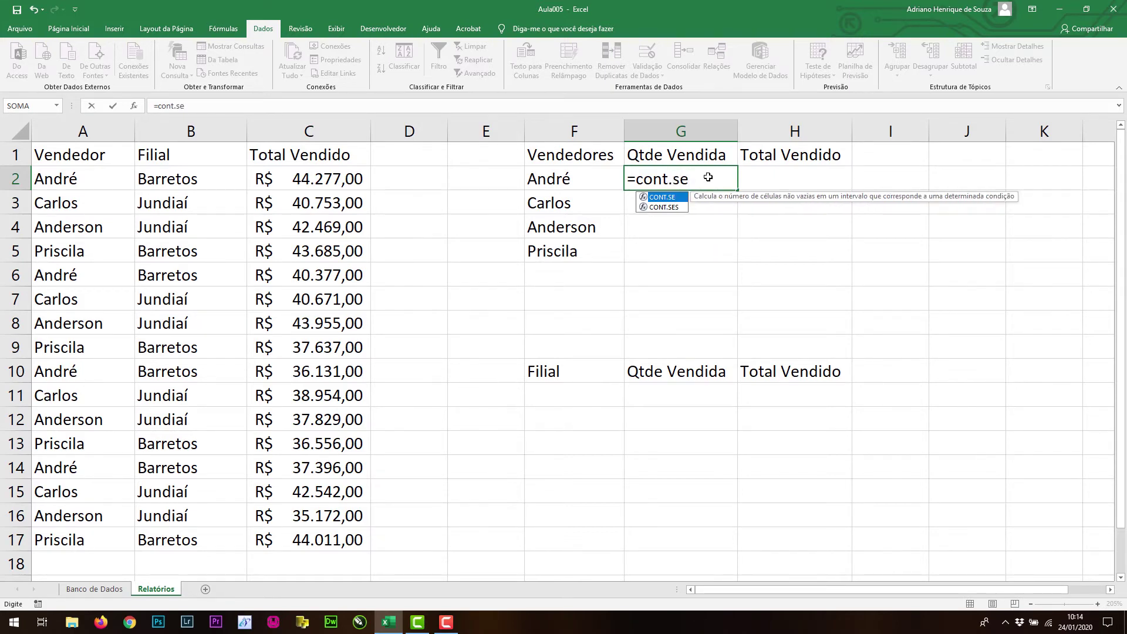
text(()
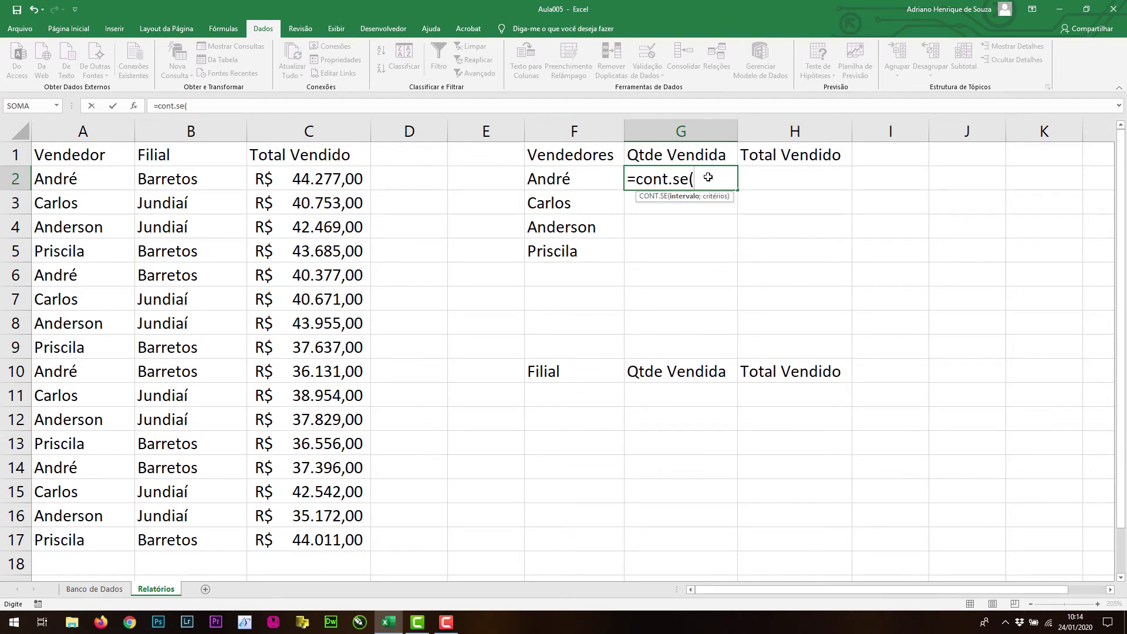
click(81, 128)
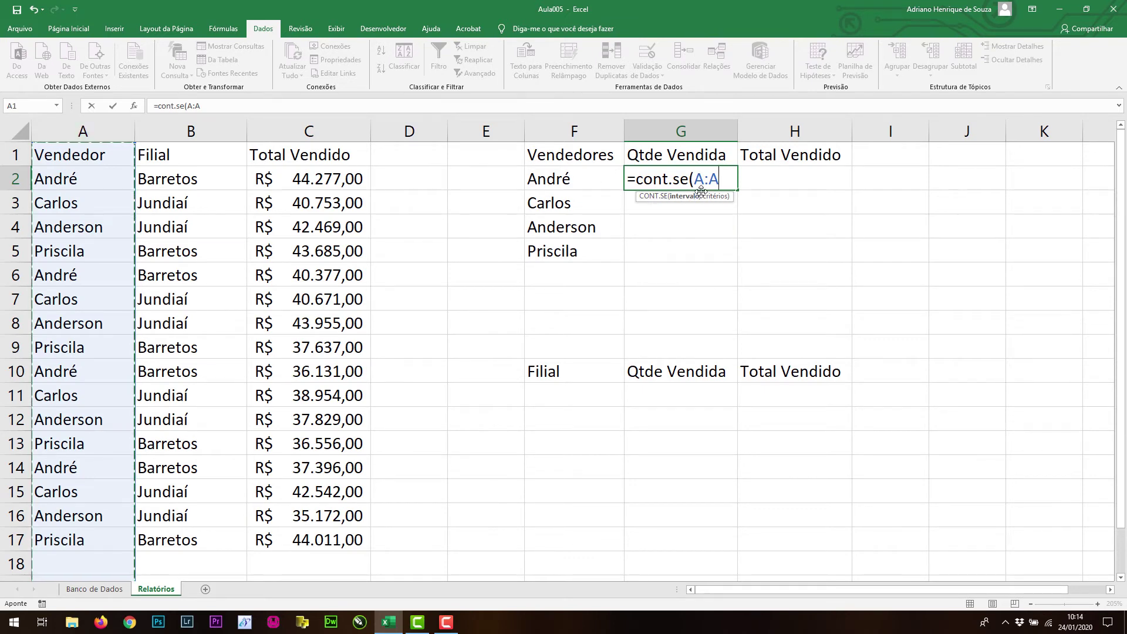
text(;)
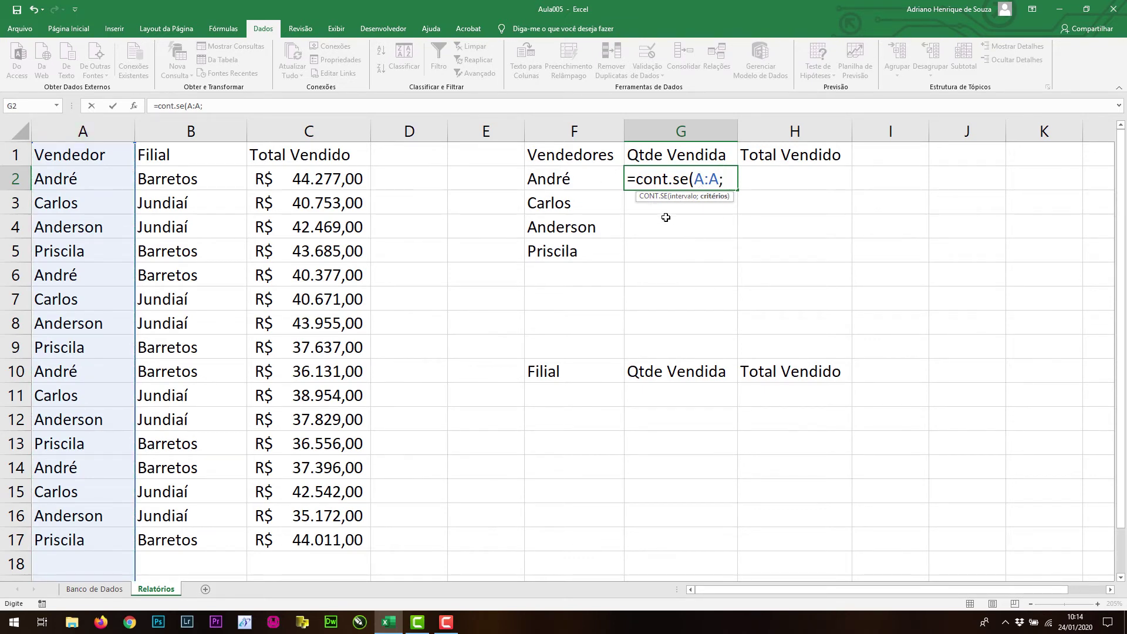
click(576, 179)
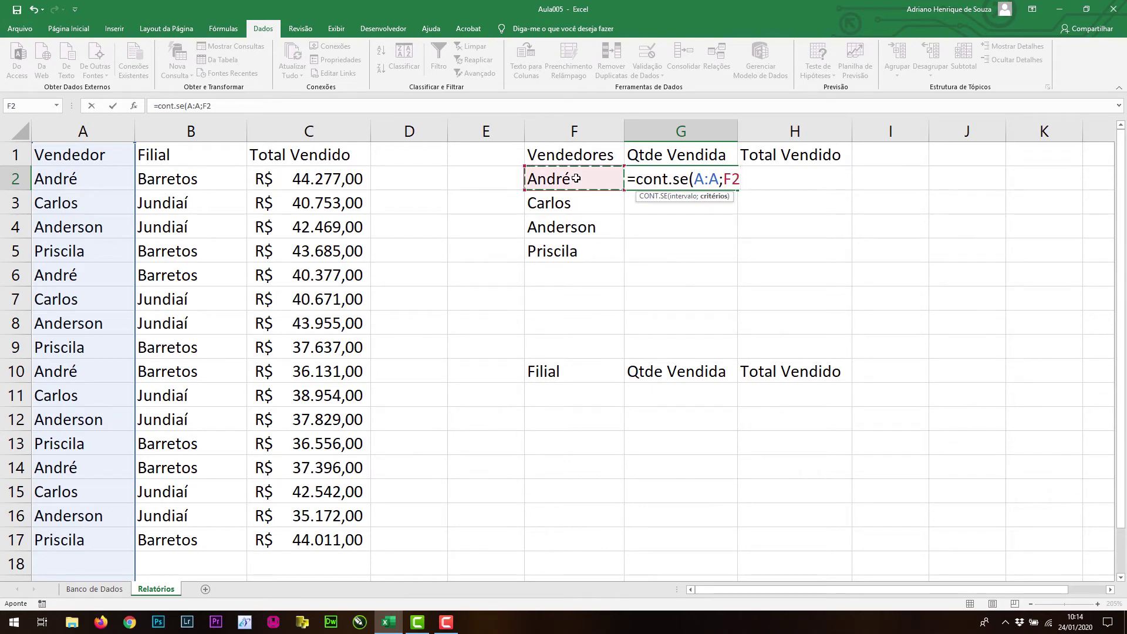
key(Return)
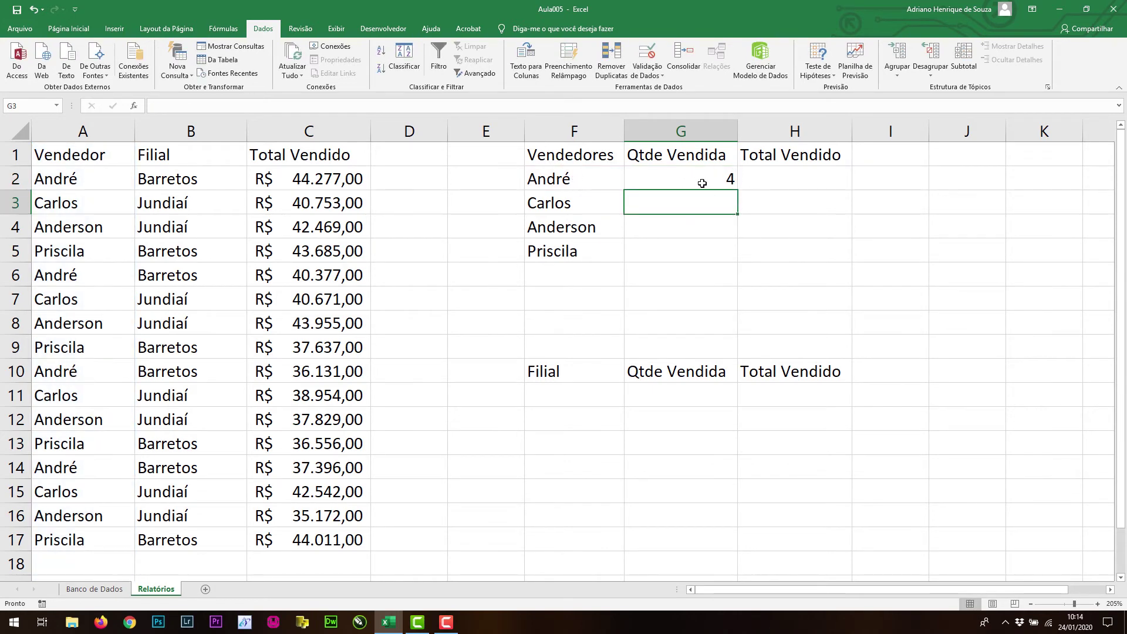
click(700, 181)
drag(741, 192, 738, 262)
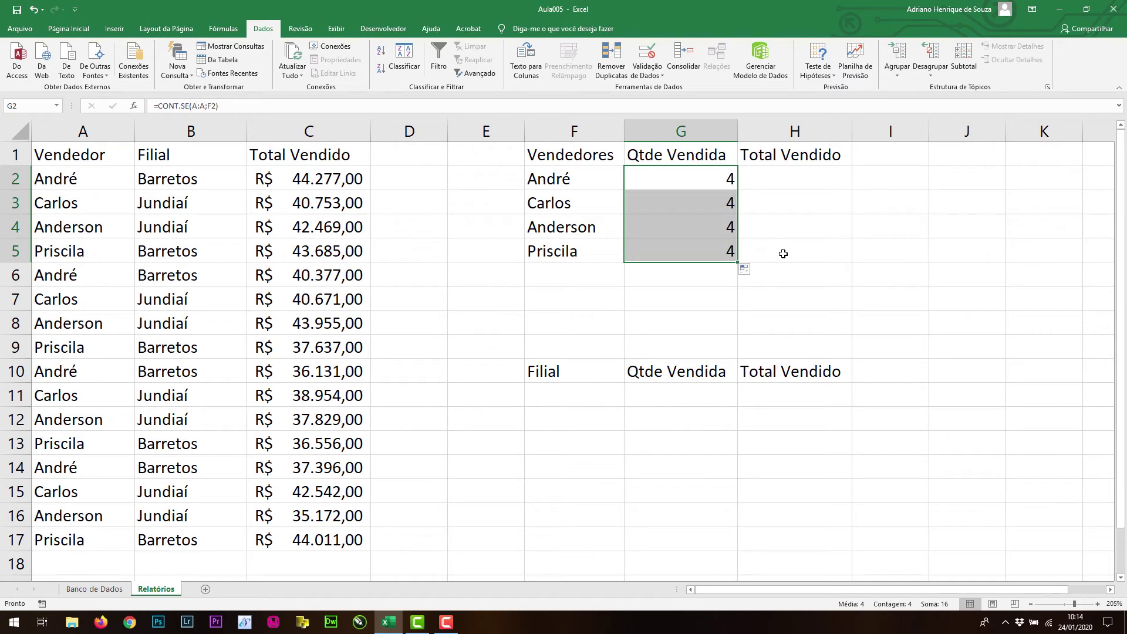
Enter =SOMASE(A:C;F2;C:C) in H2 to total each salesperson's sales, and fill the formula down to H5.
click(806, 181)
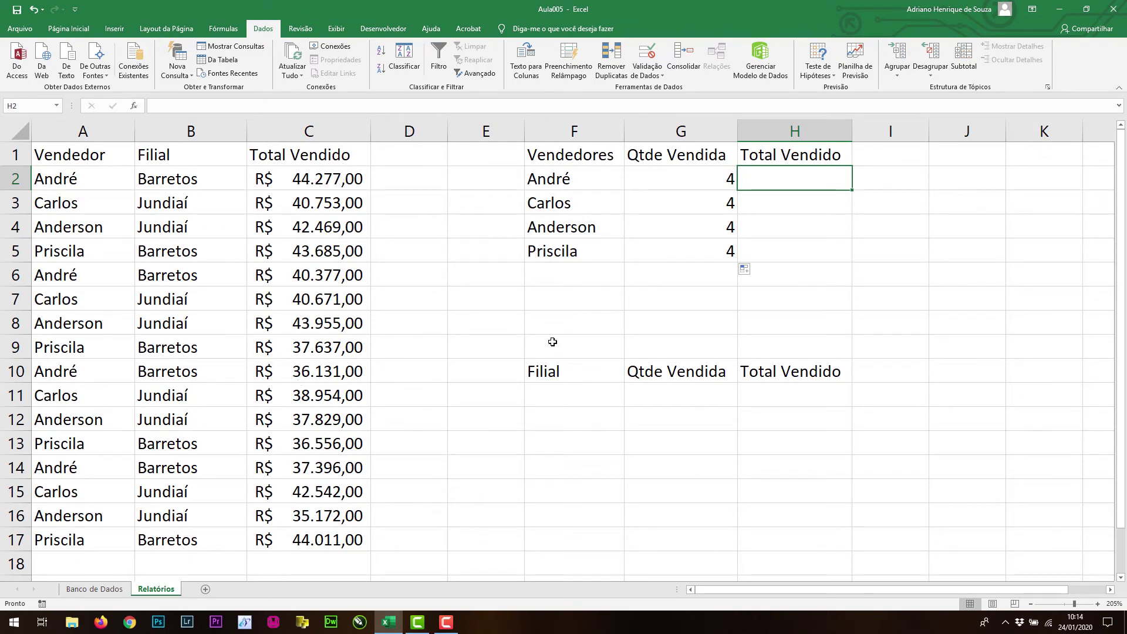
text(=somase)
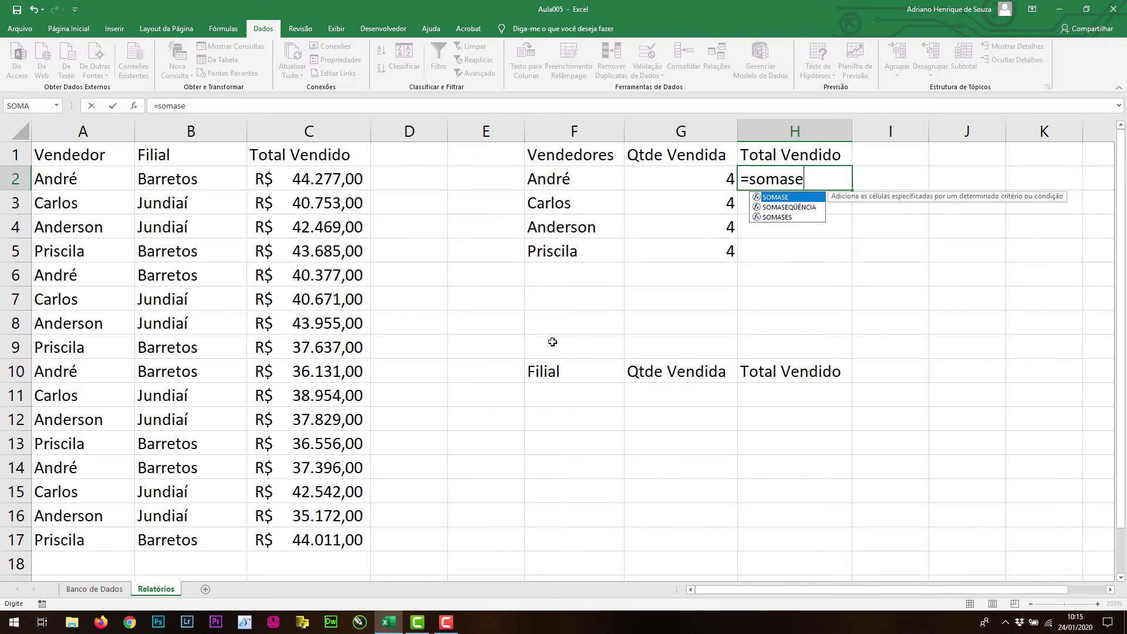
text(()
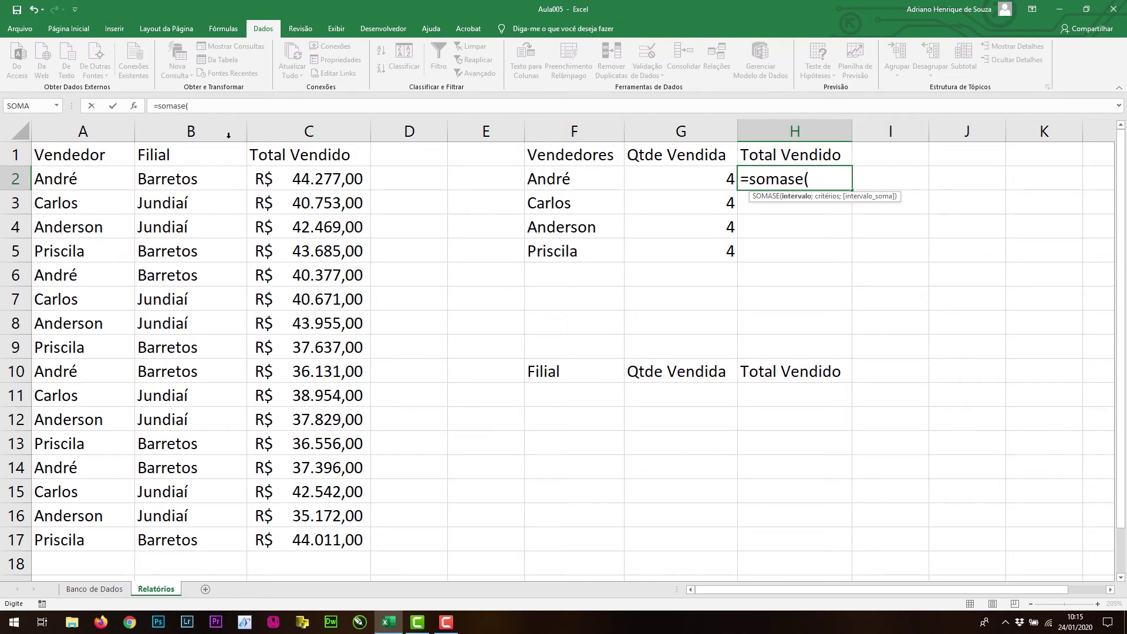
drag(83, 130, 296, 115)
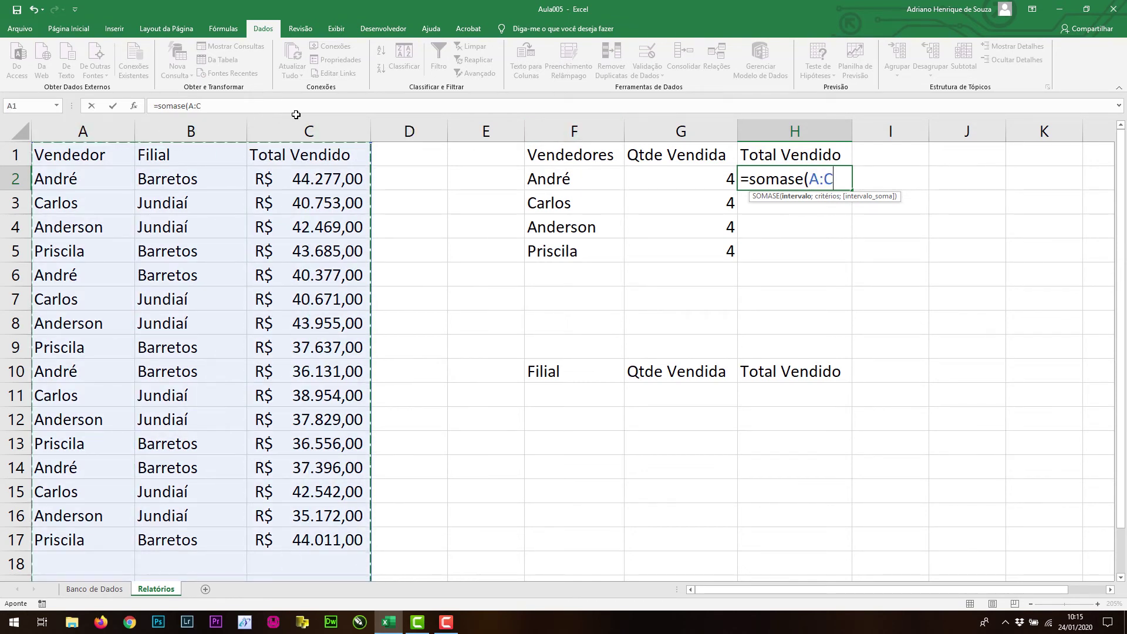
text(;)
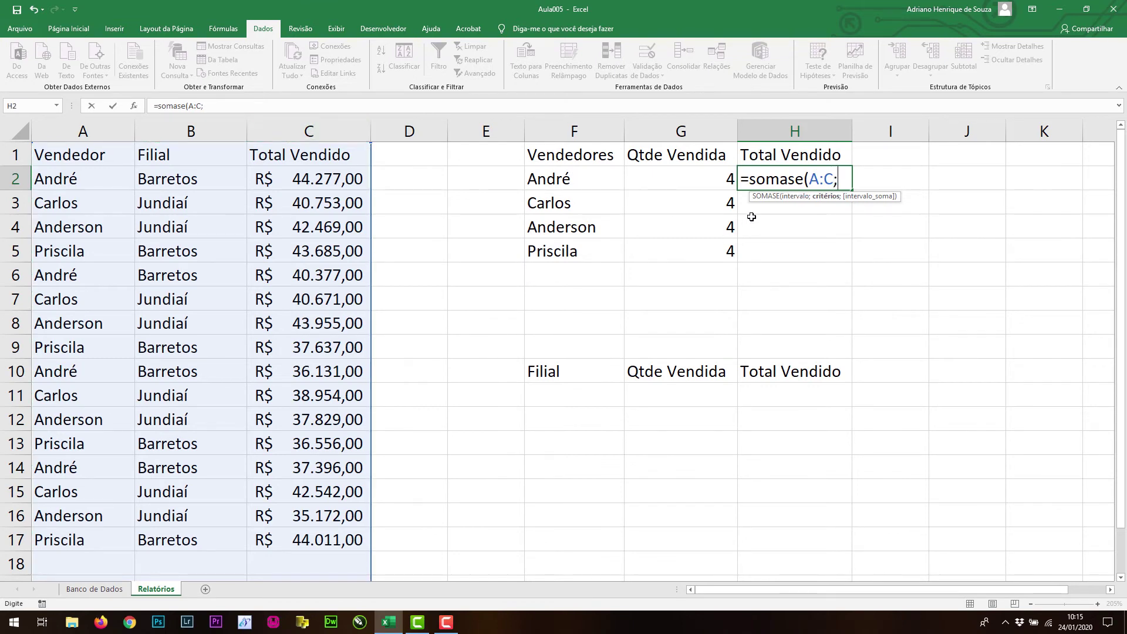
click(594, 180)
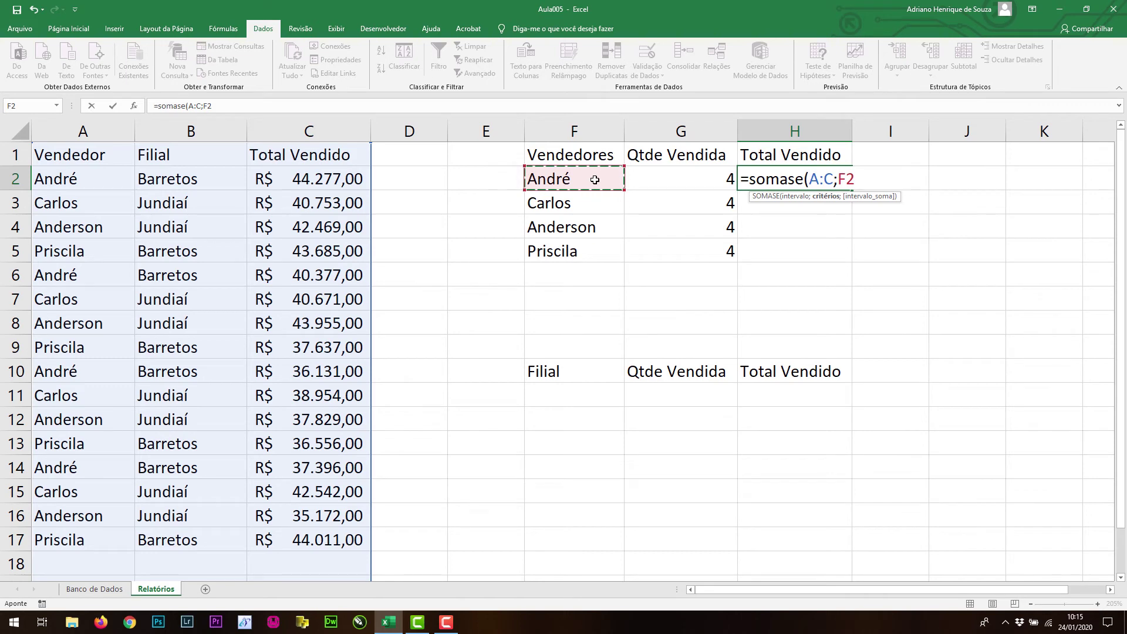
text(;)
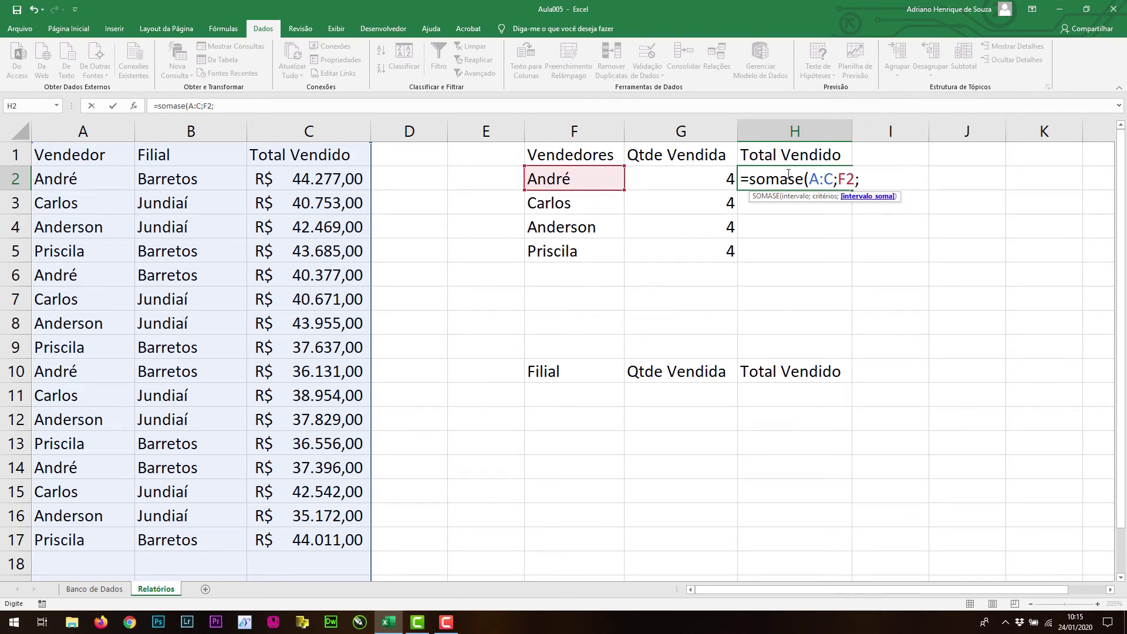
click(310, 126)
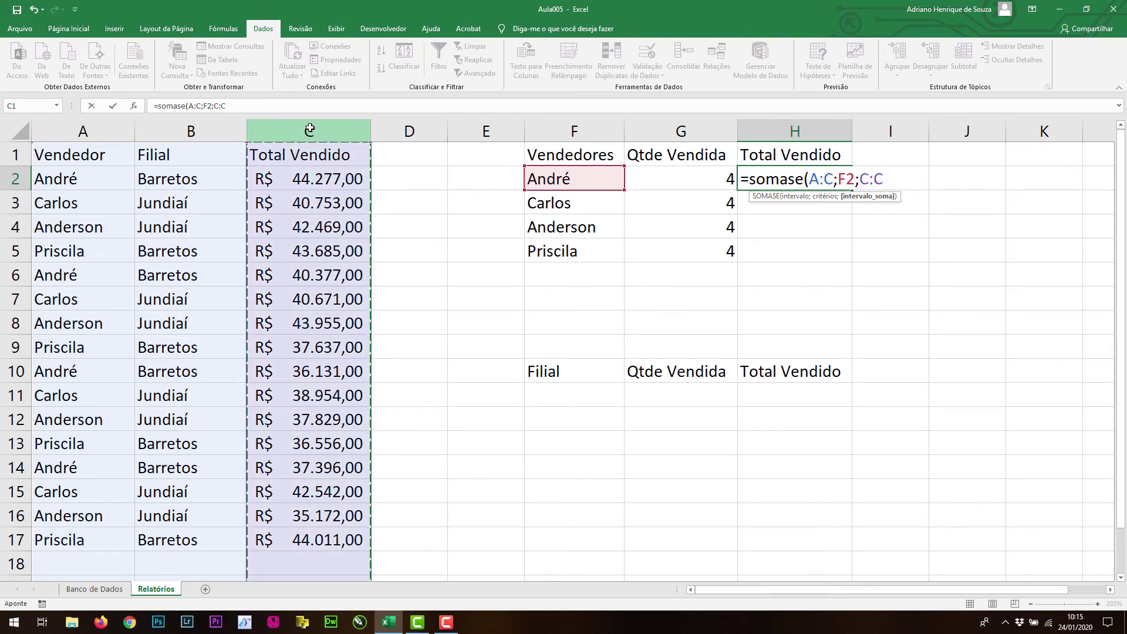
key(Return)
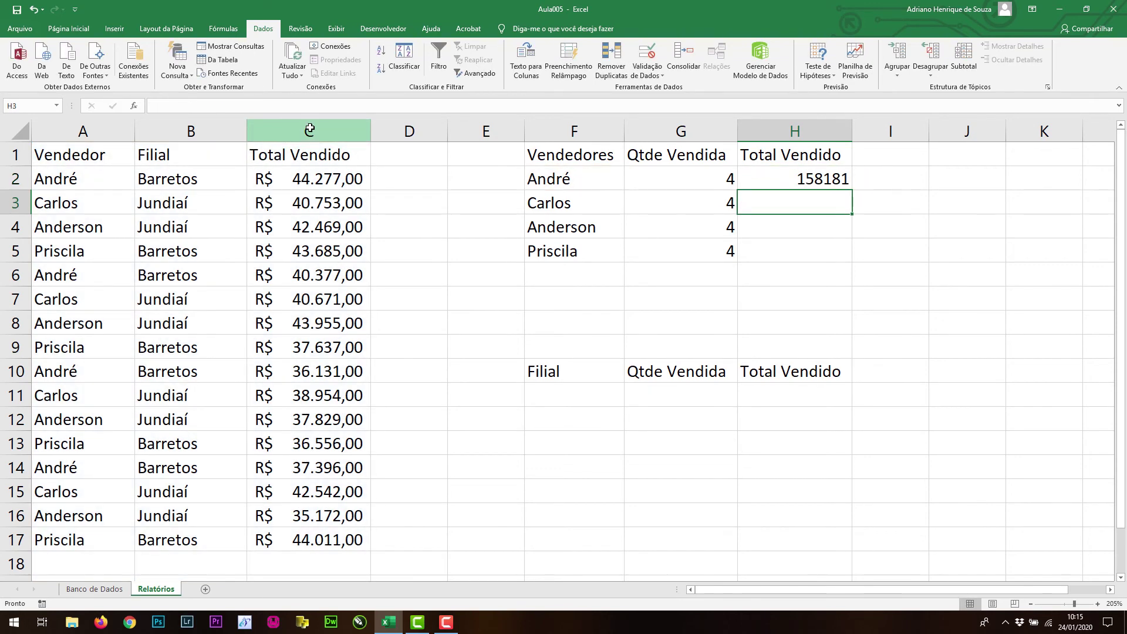
click(814, 178)
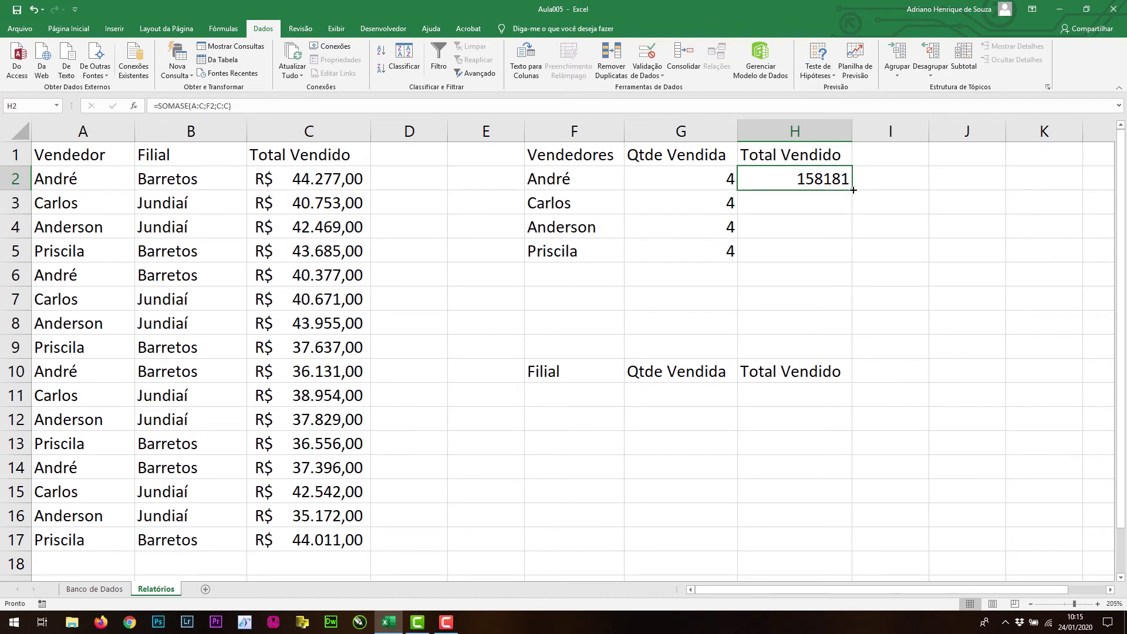
drag(853, 189, 828, 259)
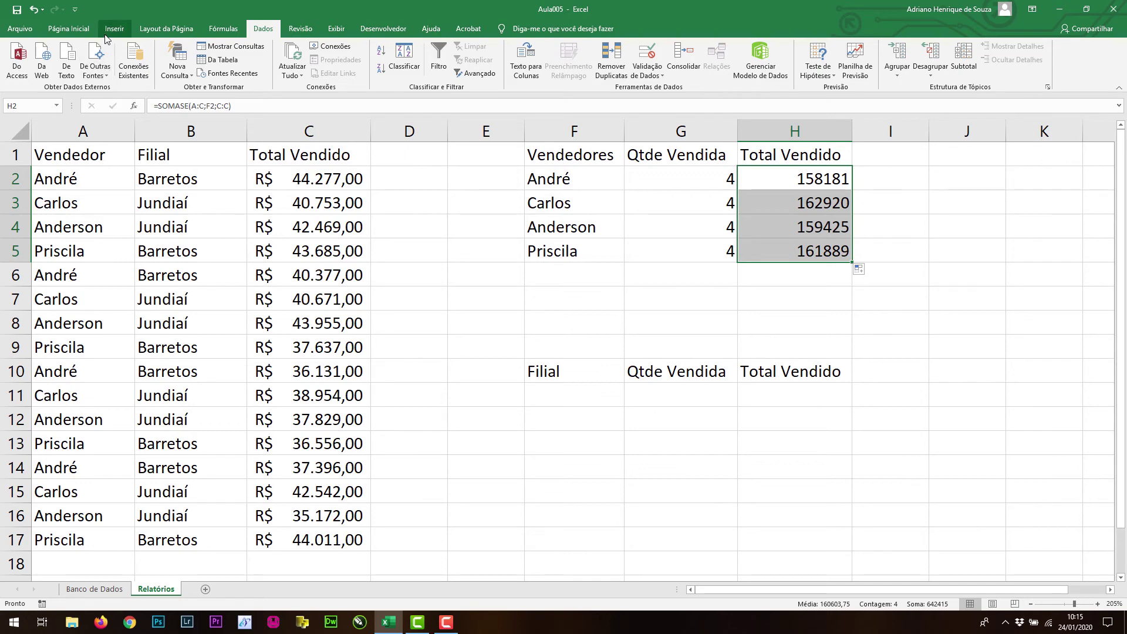
Apply the R$ accounting number format to the salesperson totals in H2:H5.
click(68, 28)
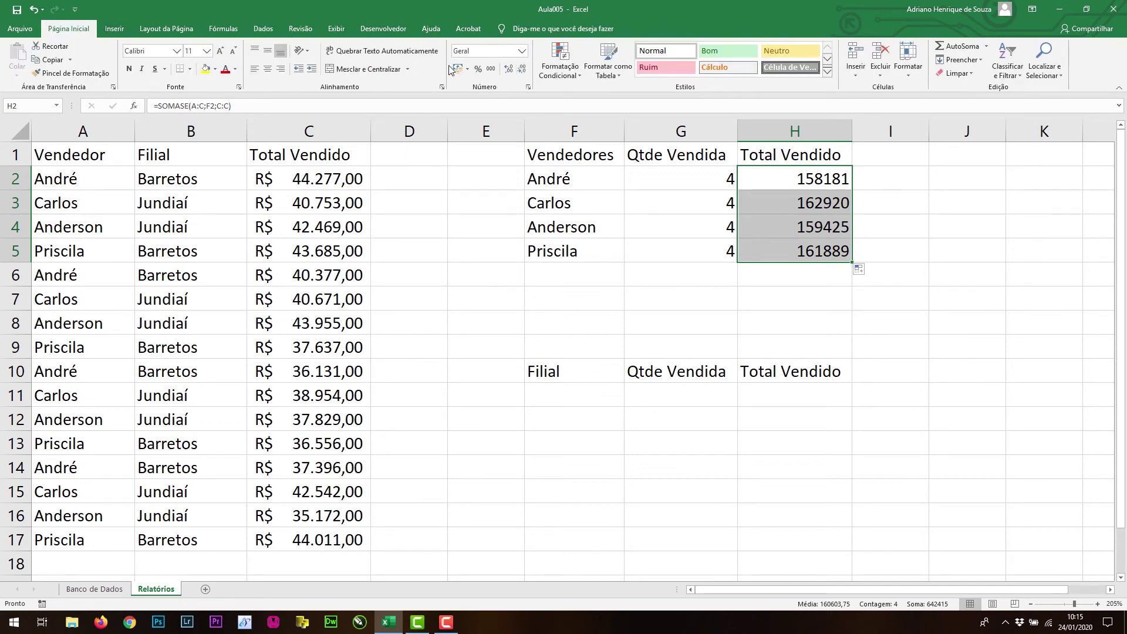
click(458, 68)
click(797, 287)
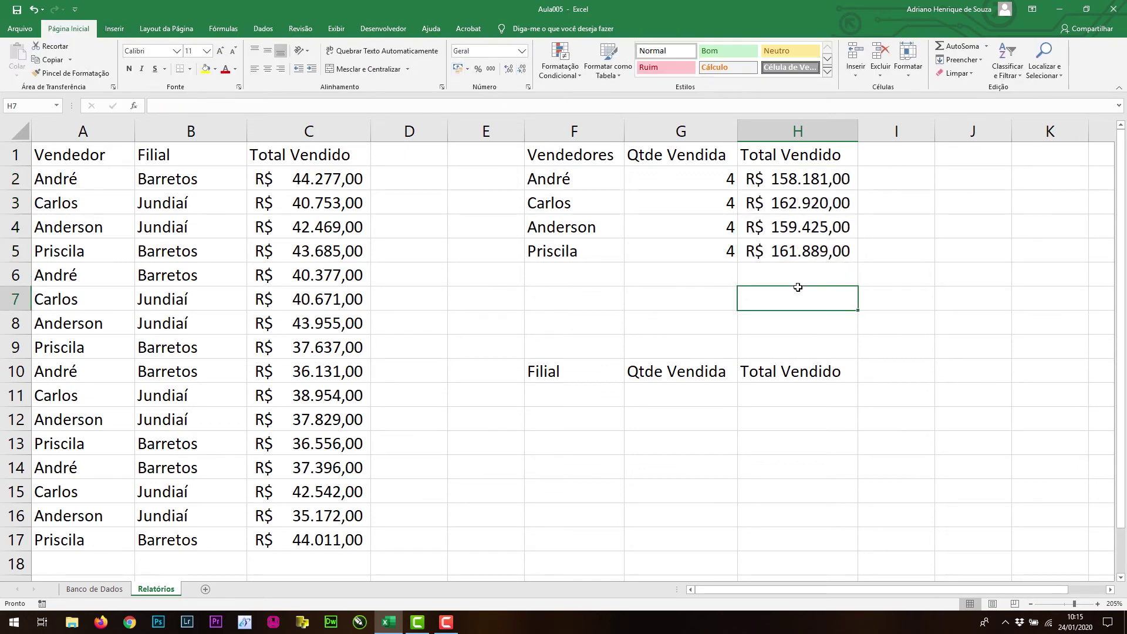
Copy the branch names Barretos and Jundiaí from B2:B3 into F11:F12 under the Filial heading.
click(603, 395)
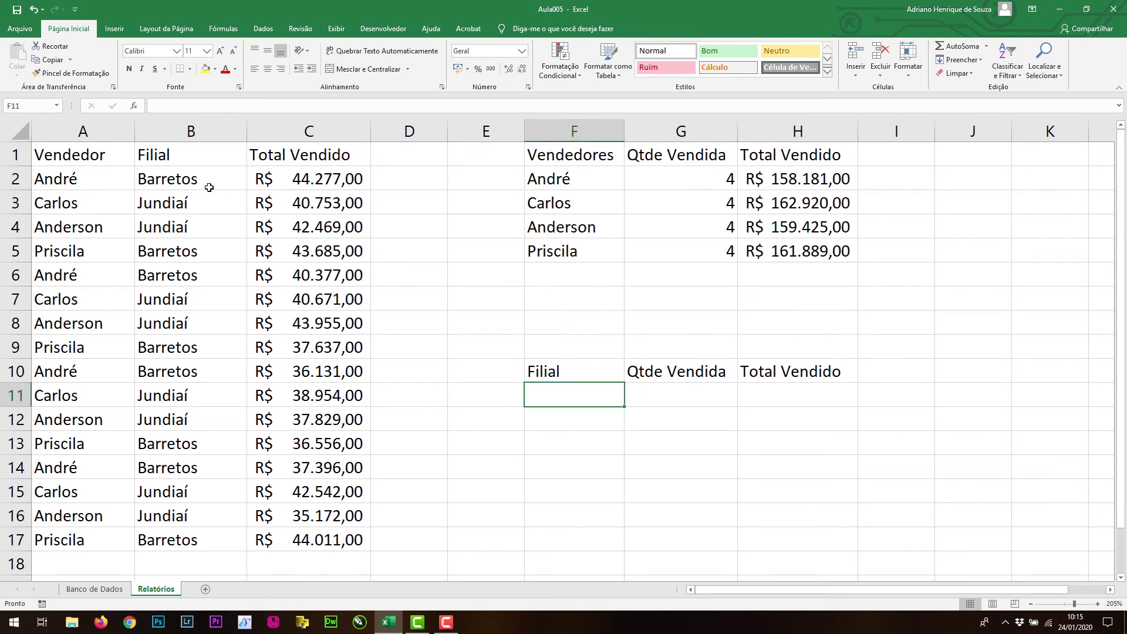
drag(209, 188, 221, 202)
key(ctrl+c)
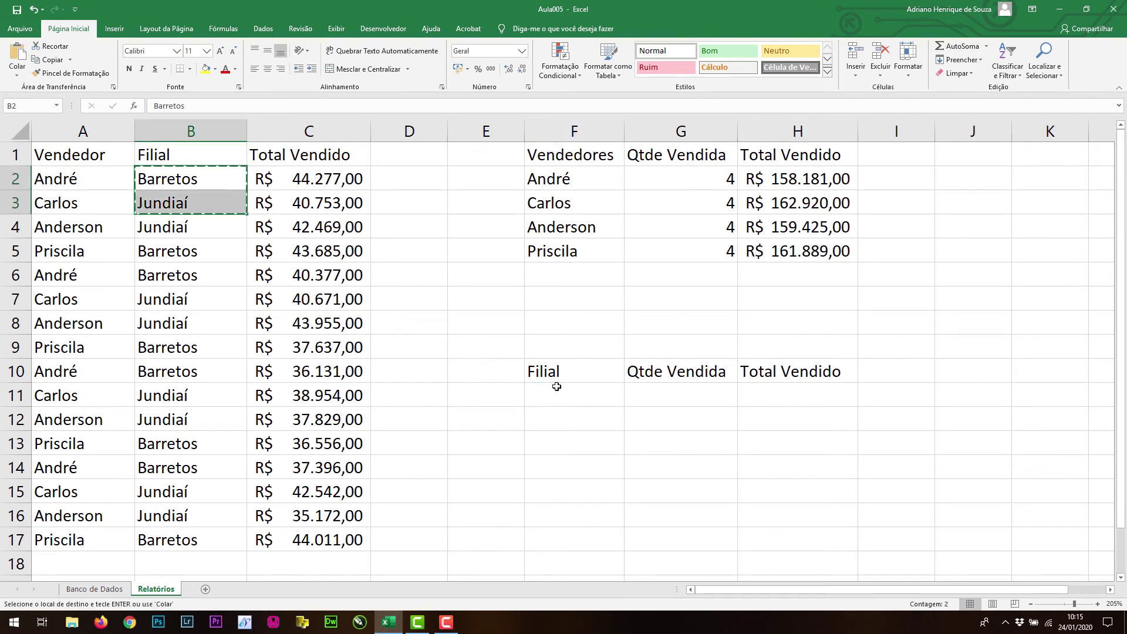
click(558, 375)
click(569, 399)
key(ctrl+v)
Enter =CONT.SE(B:B;F11) in G11 to count each branch's sales, and fill the formula down to G12.
click(664, 390)
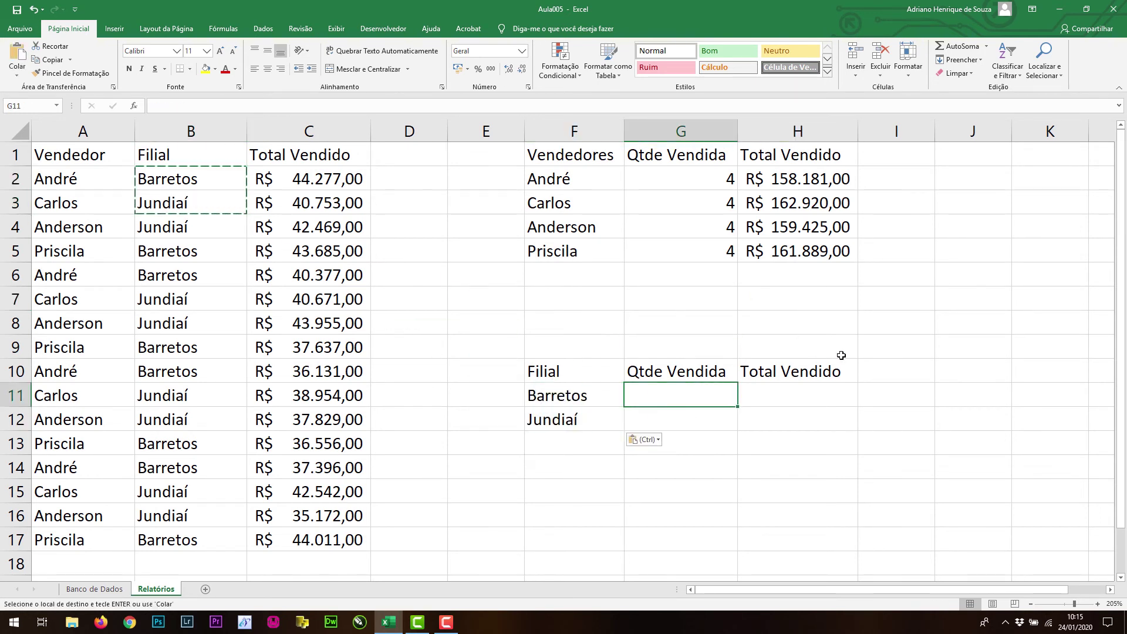
text(=co)
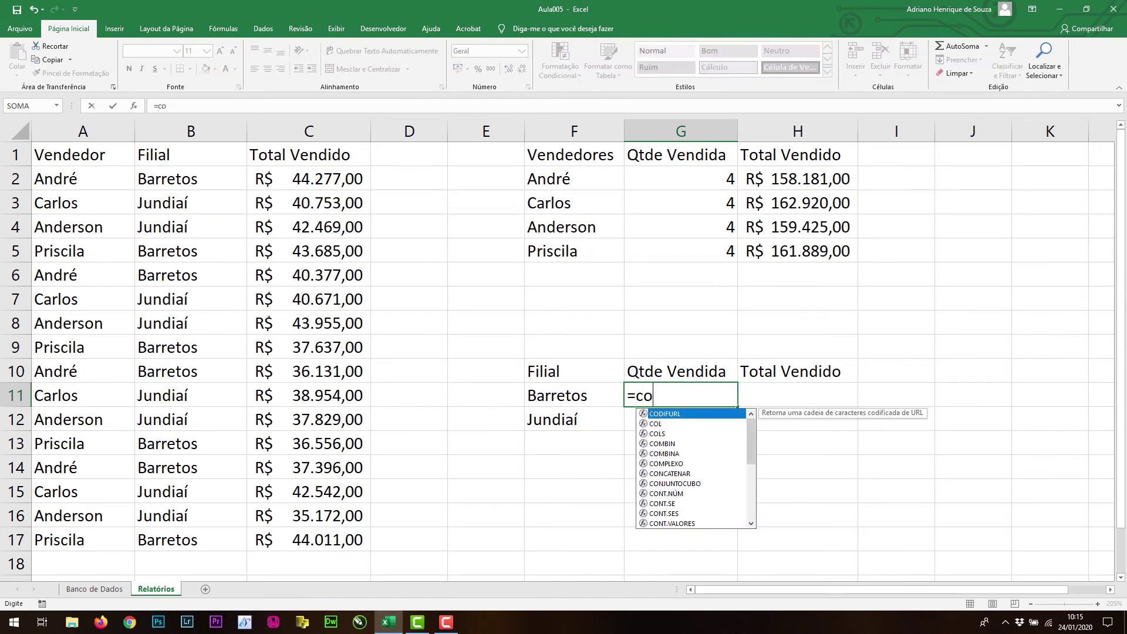
text(nt.se()
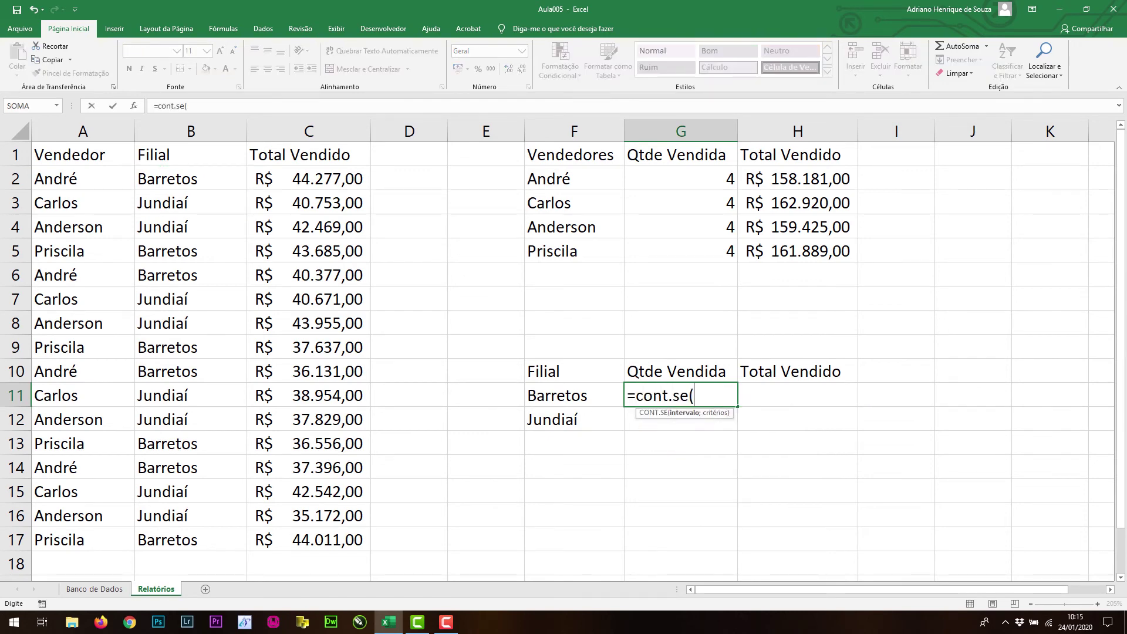
click(209, 136)
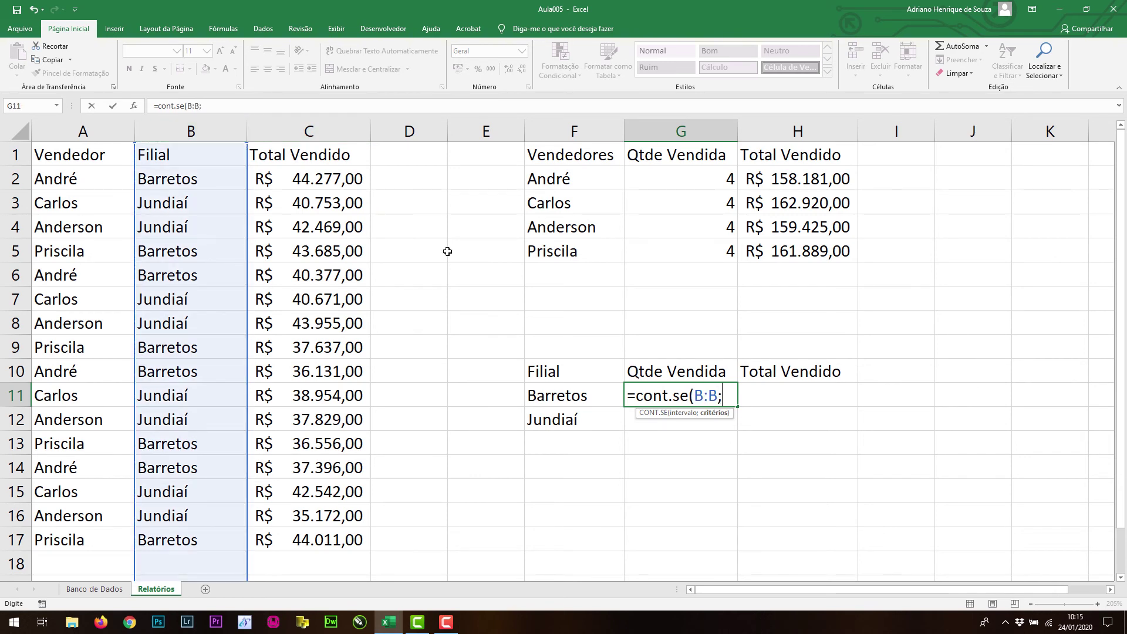
text(;)
click(581, 398)
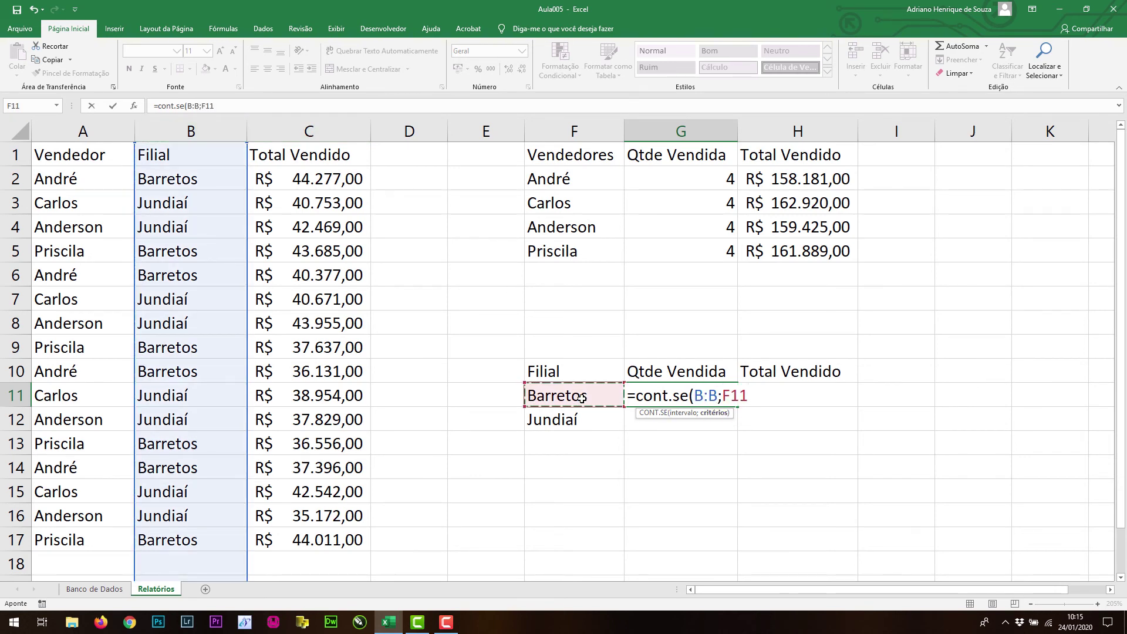
key(Return)
click(727, 398)
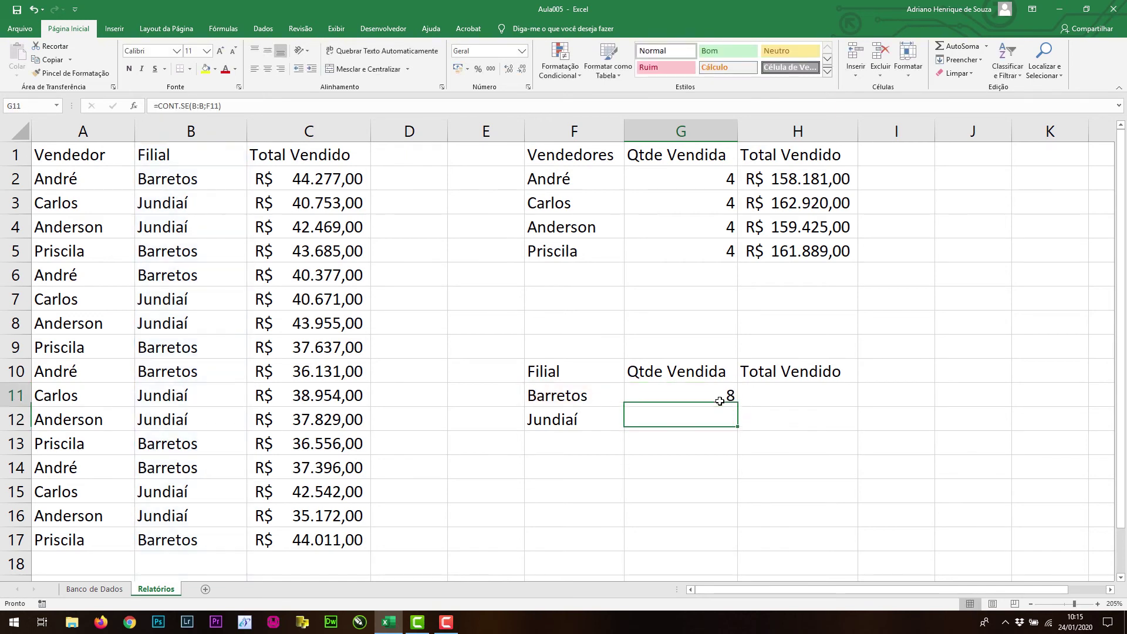
drag(733, 408, 734, 430)
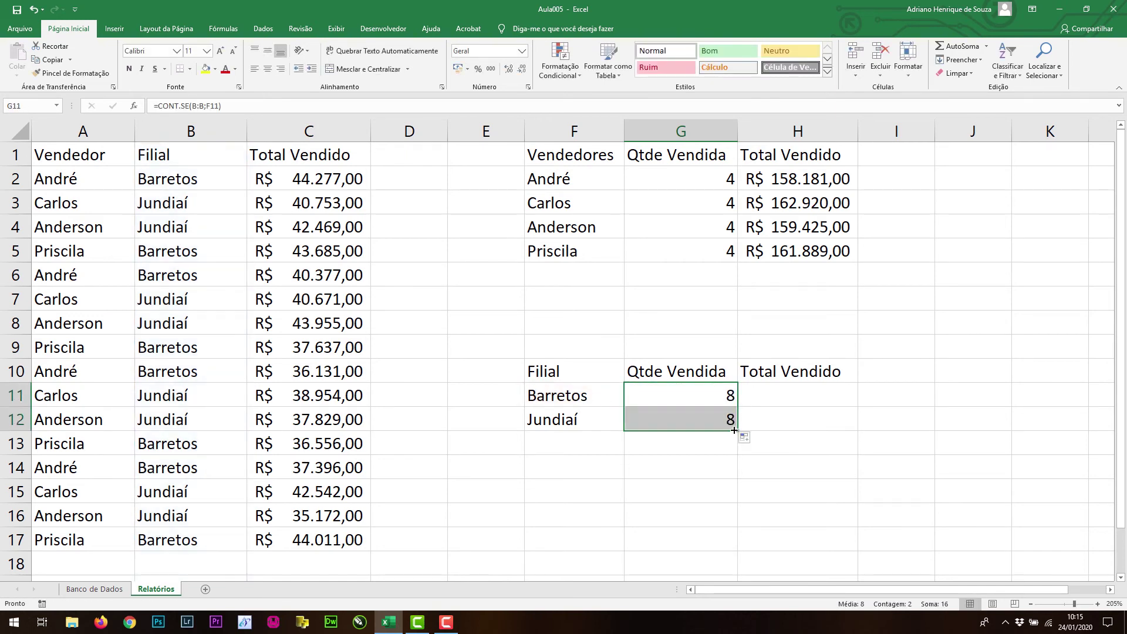
Enter =SOMASE(B:C;F11;C:C) in H11 to total the sales of the Barretos branch.
click(806, 389)
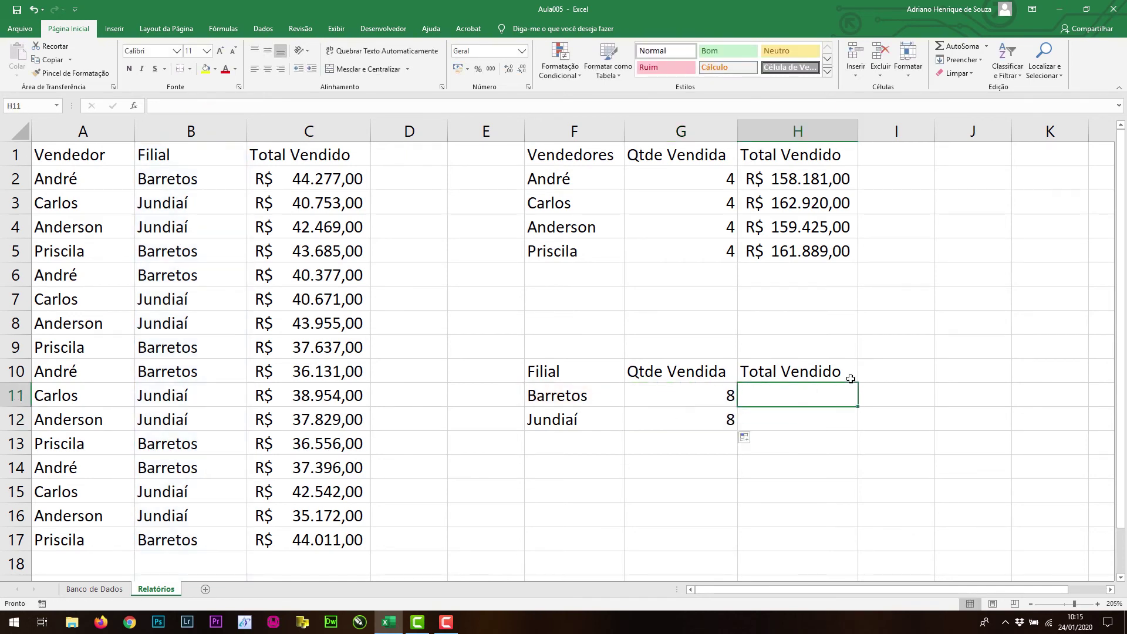
text(=somase()
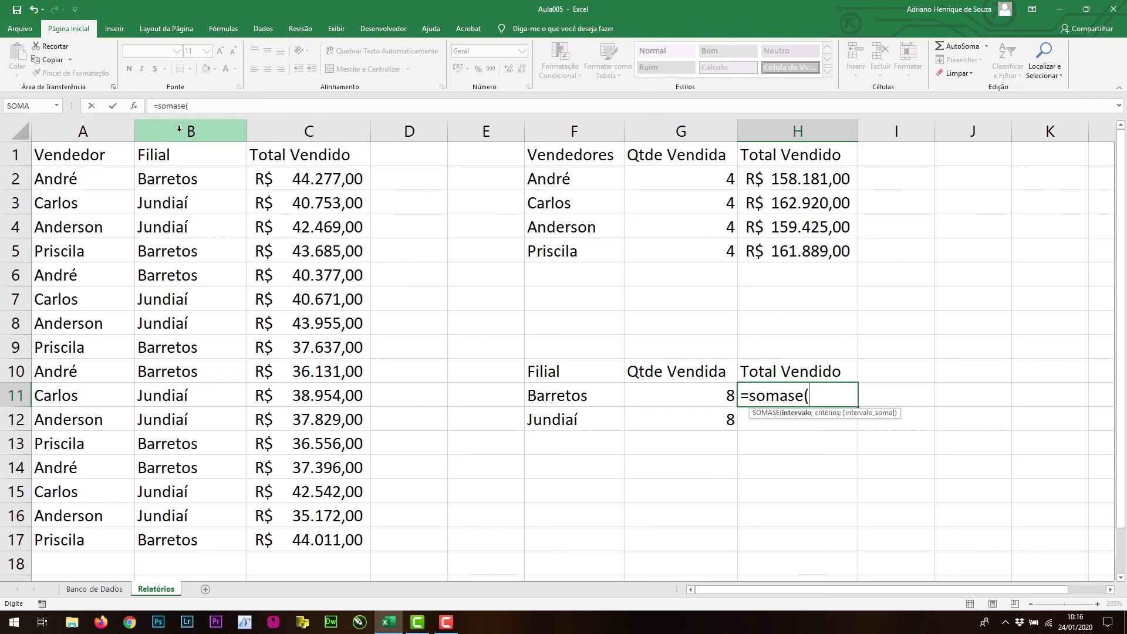
drag(179, 128, 270, 118)
text(;)
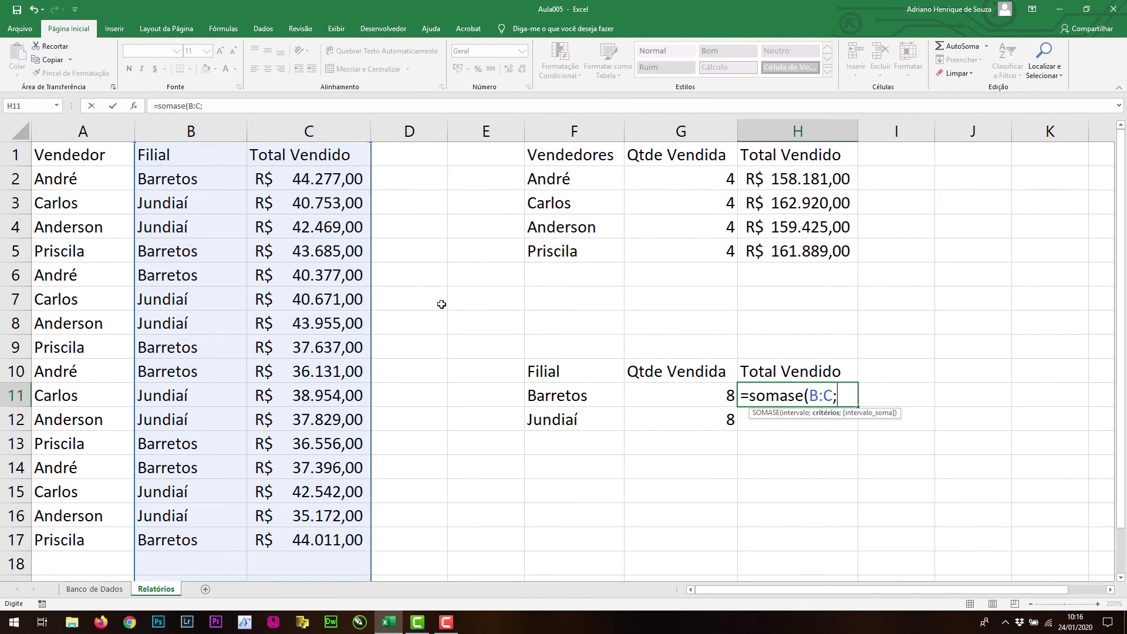
click(575, 397)
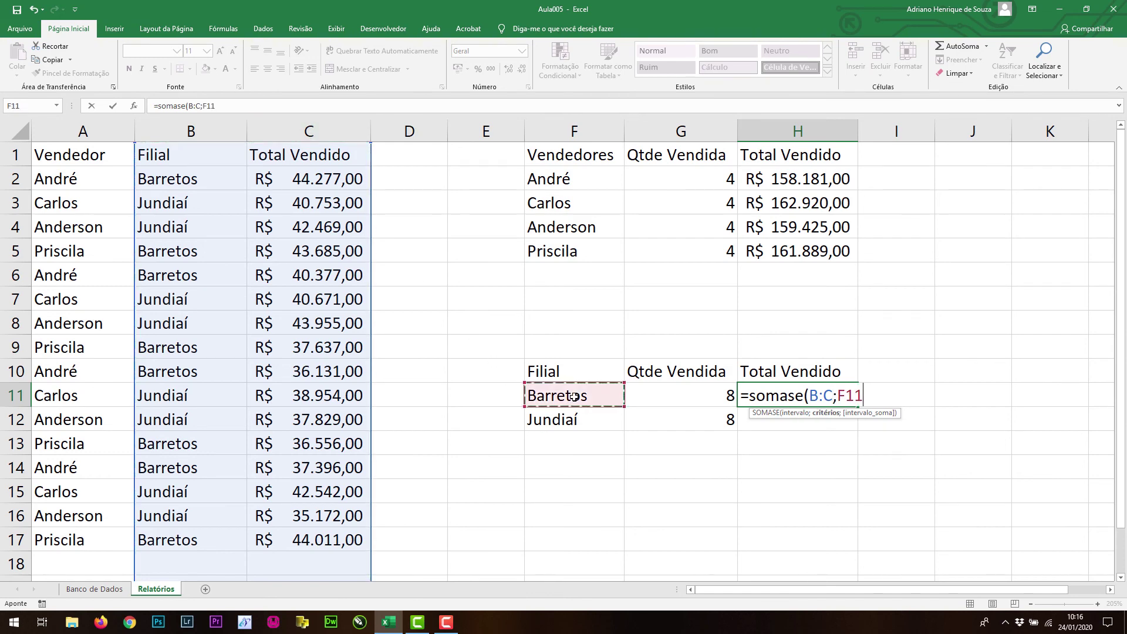
text(;)
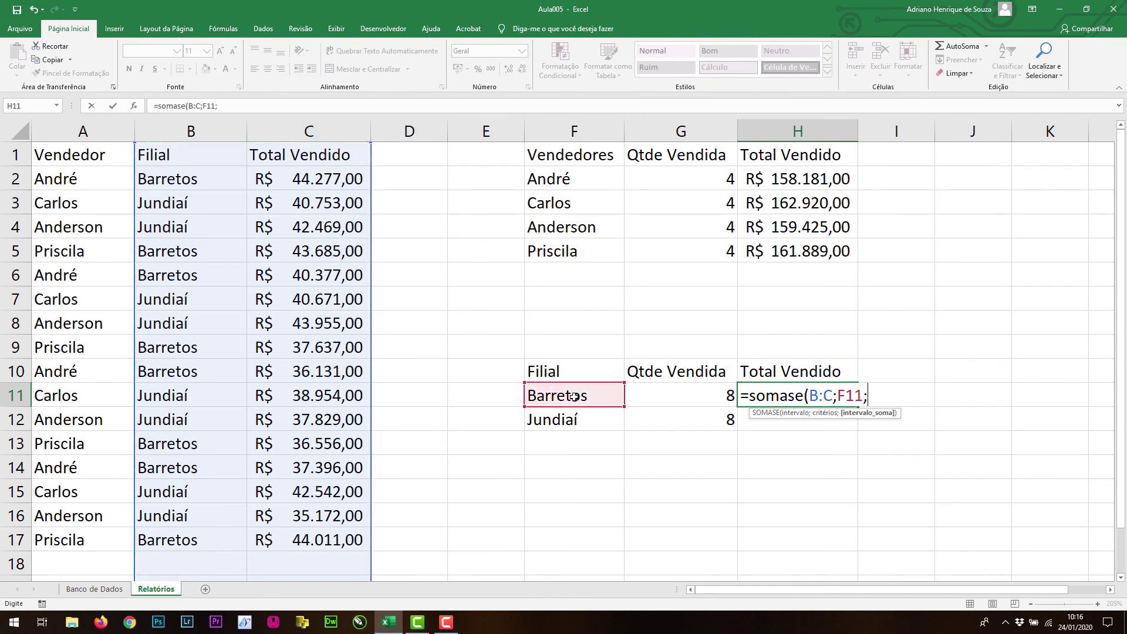
click(324, 126)
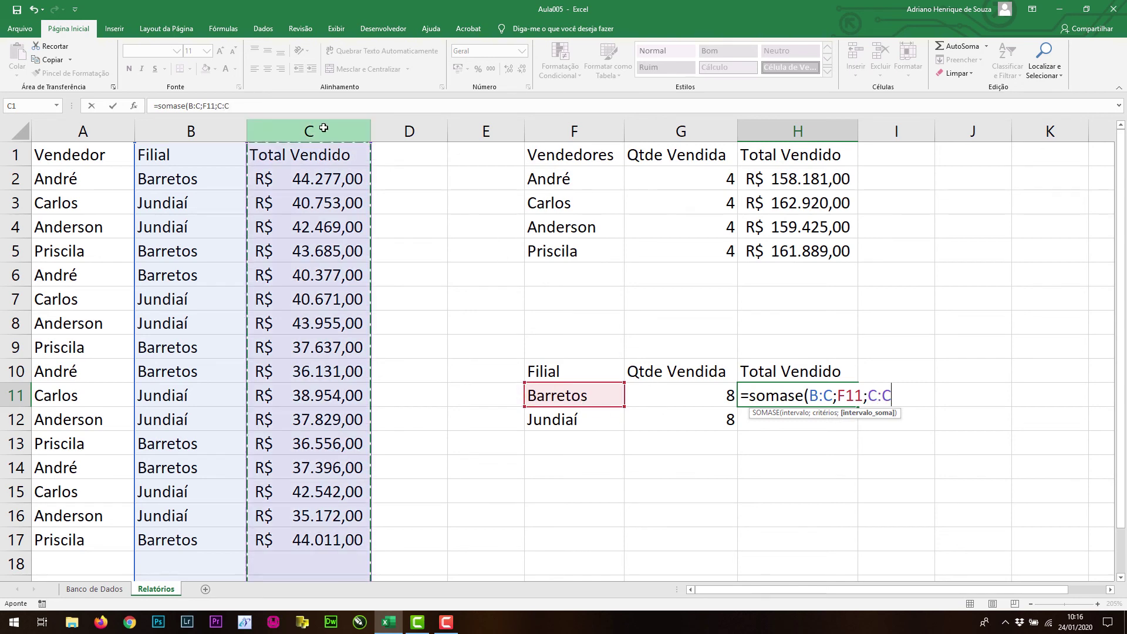
key(Return)
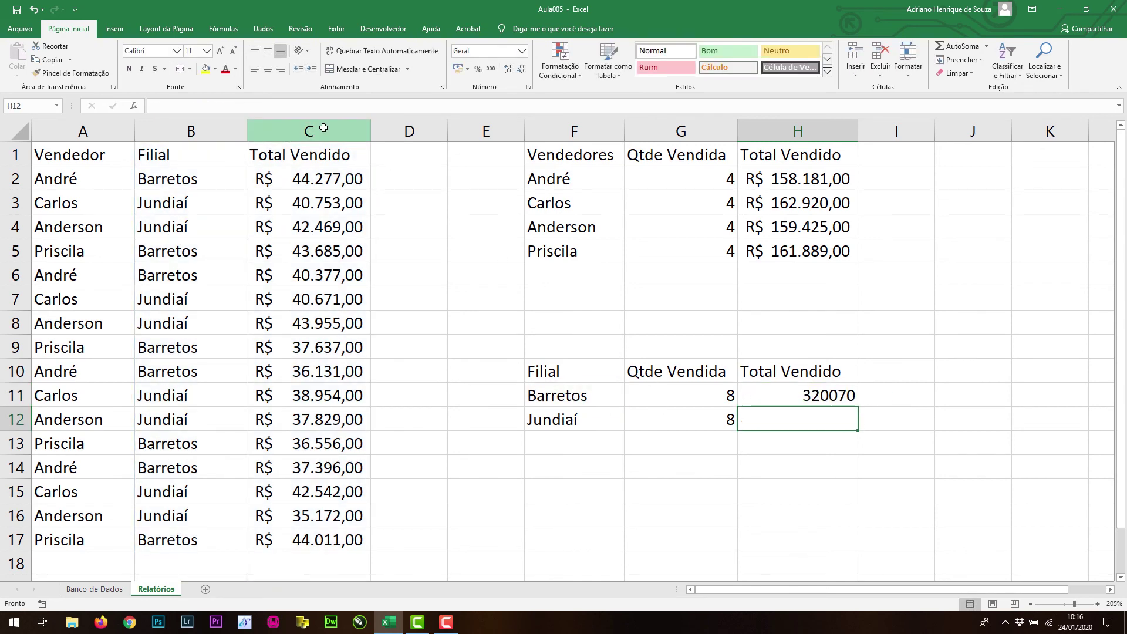
Fill the branch total formula from H11 down to H12 and apply the R$ accounting number format to both cells.
click(809, 393)
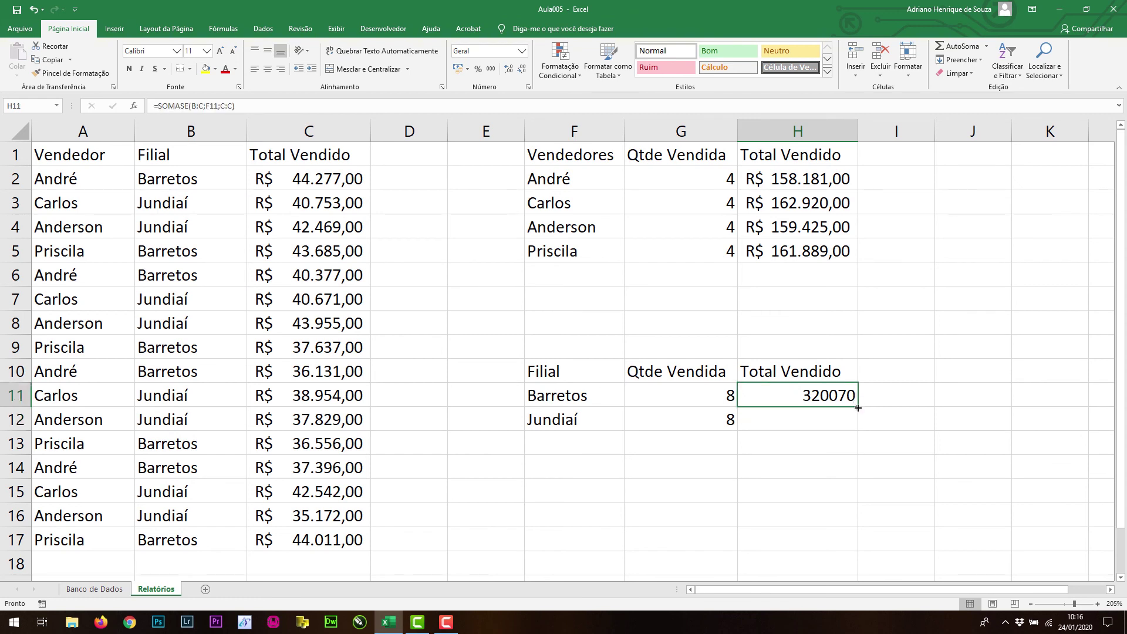
drag(858, 407, 860, 432)
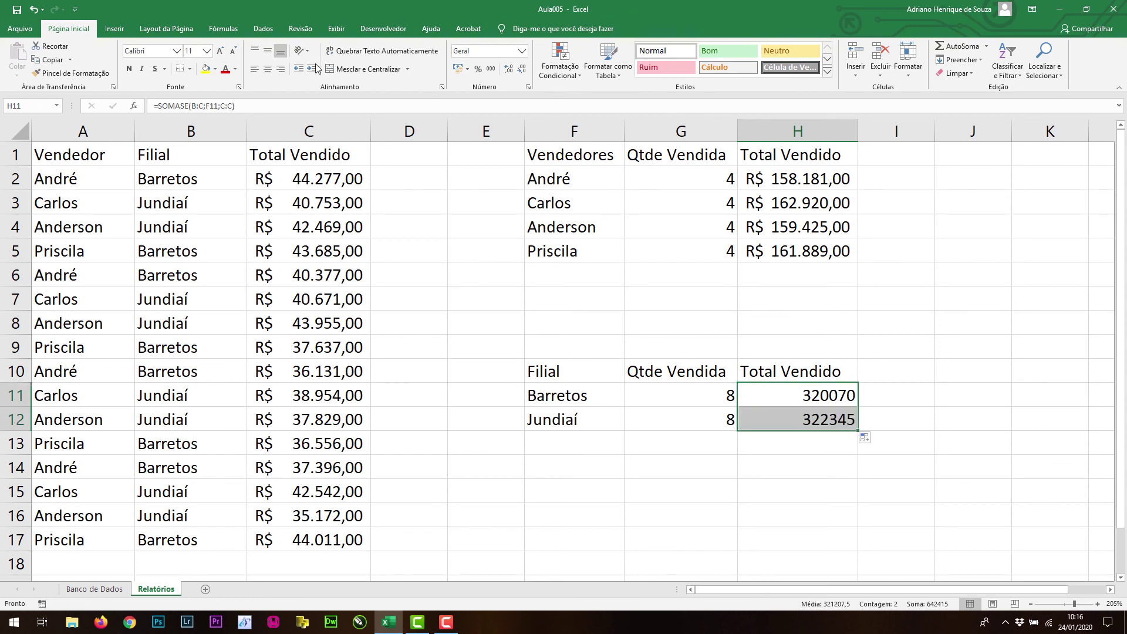
click(457, 69)
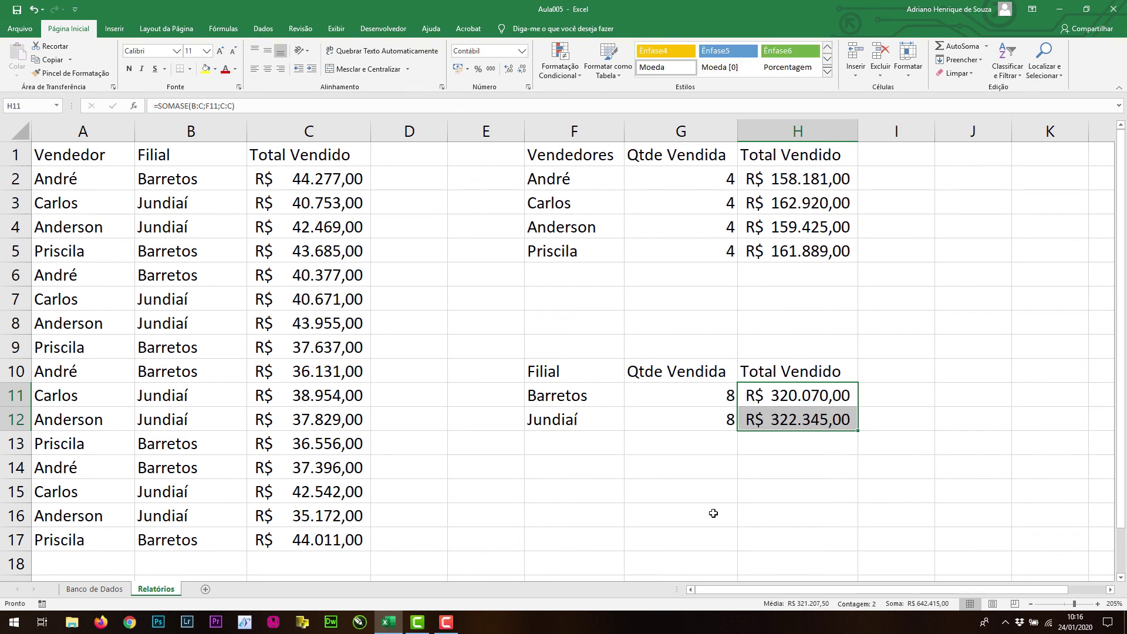
click(736, 498)
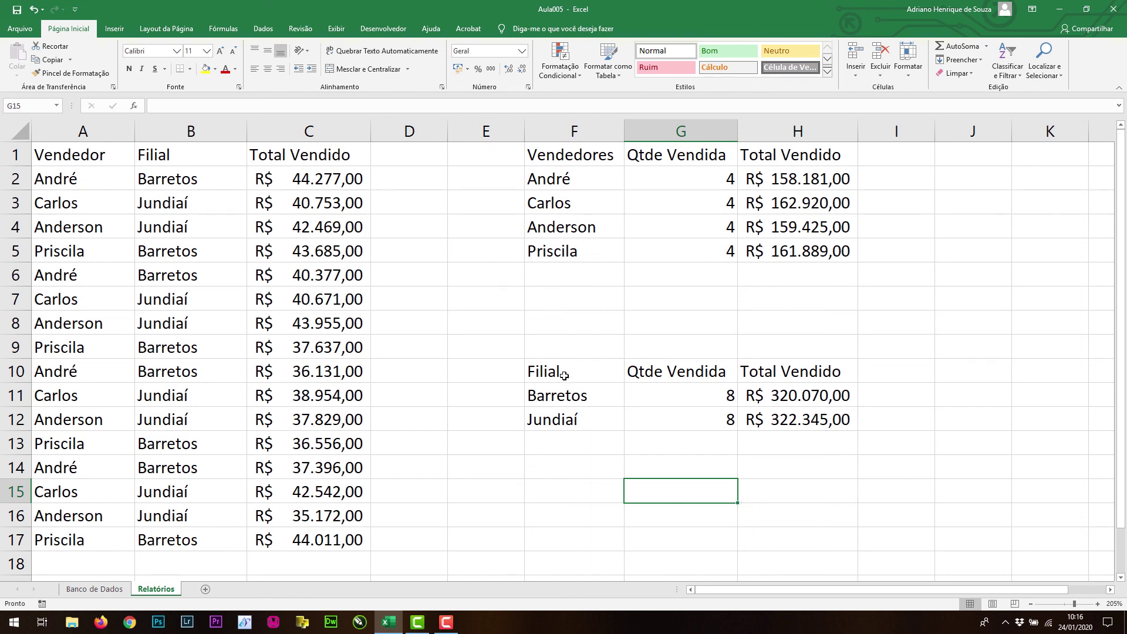
Make the header rows of both summary tables bold, in F10:H10 and F1:H1.
drag(561, 375, 756, 362)
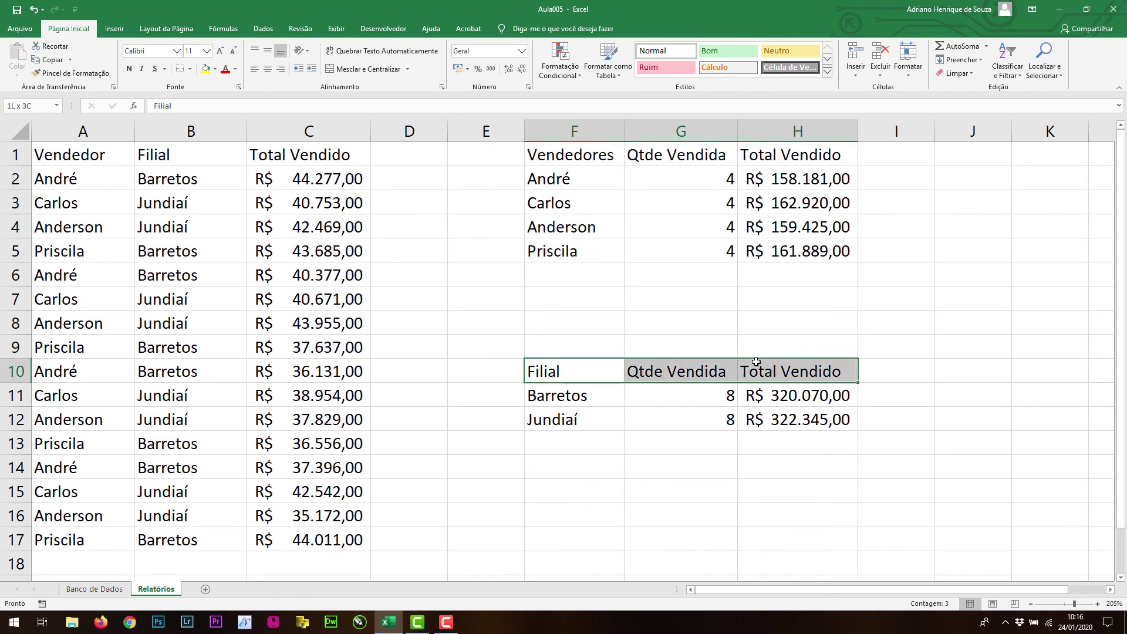
click(142, 69)
click(129, 69)
click(142, 69)
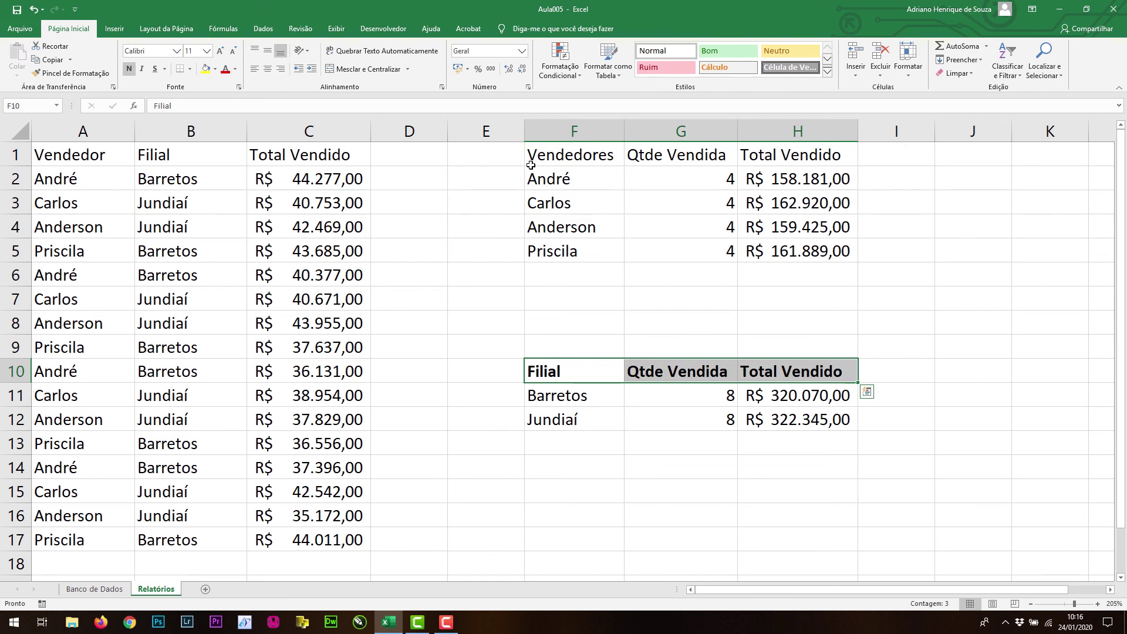
drag(531, 159, 810, 158)
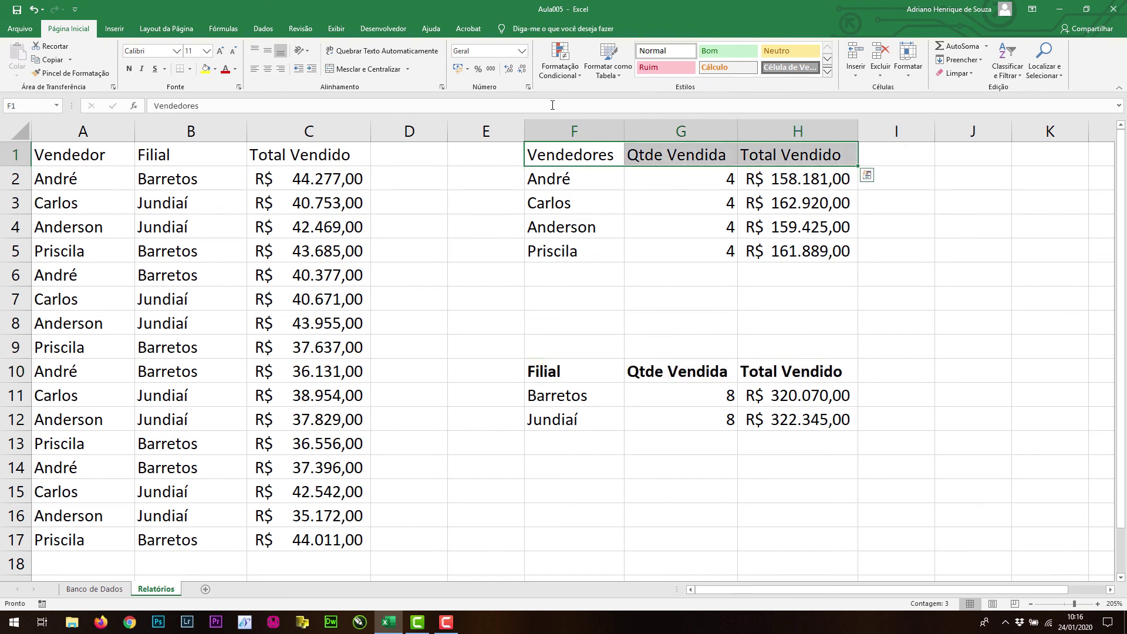
click(129, 69)
click(704, 175)
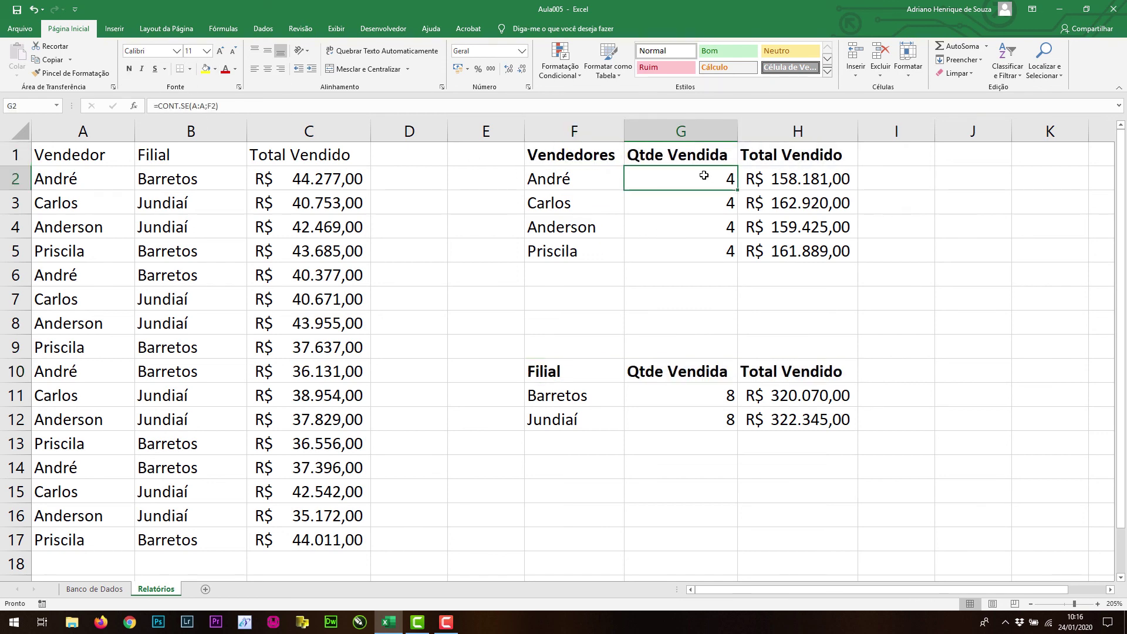
click(752, 184)
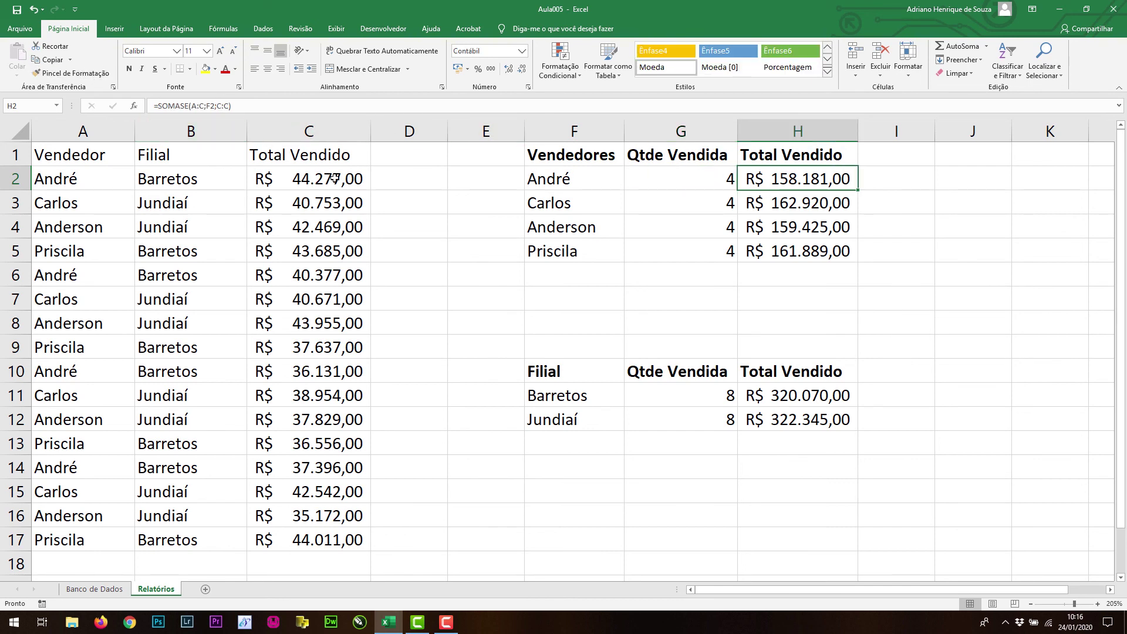
click(456, 320)
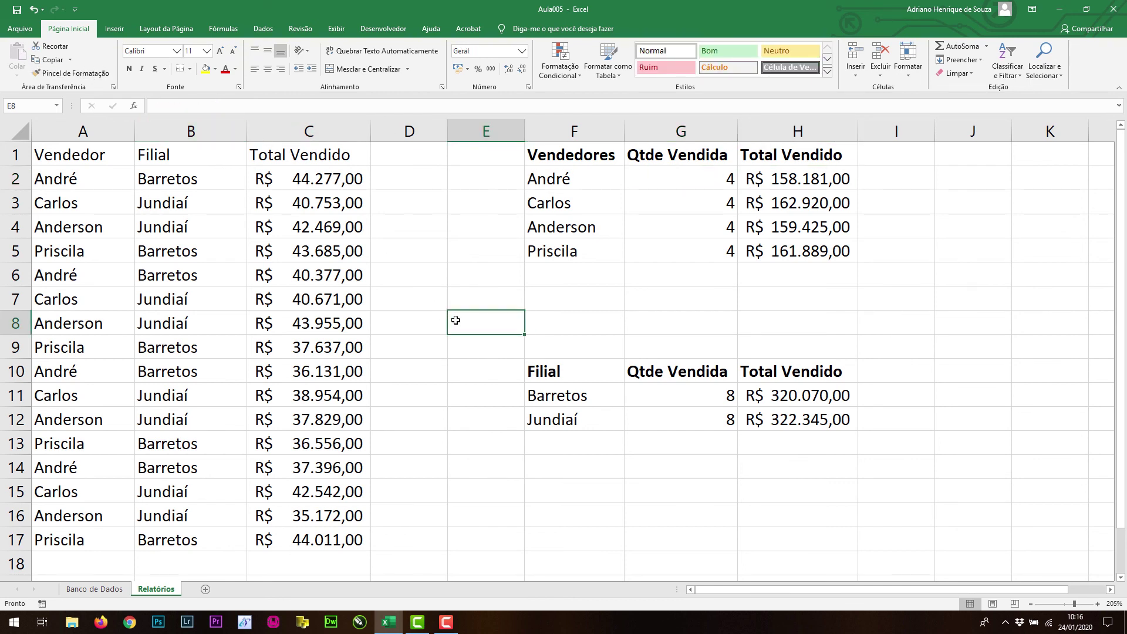